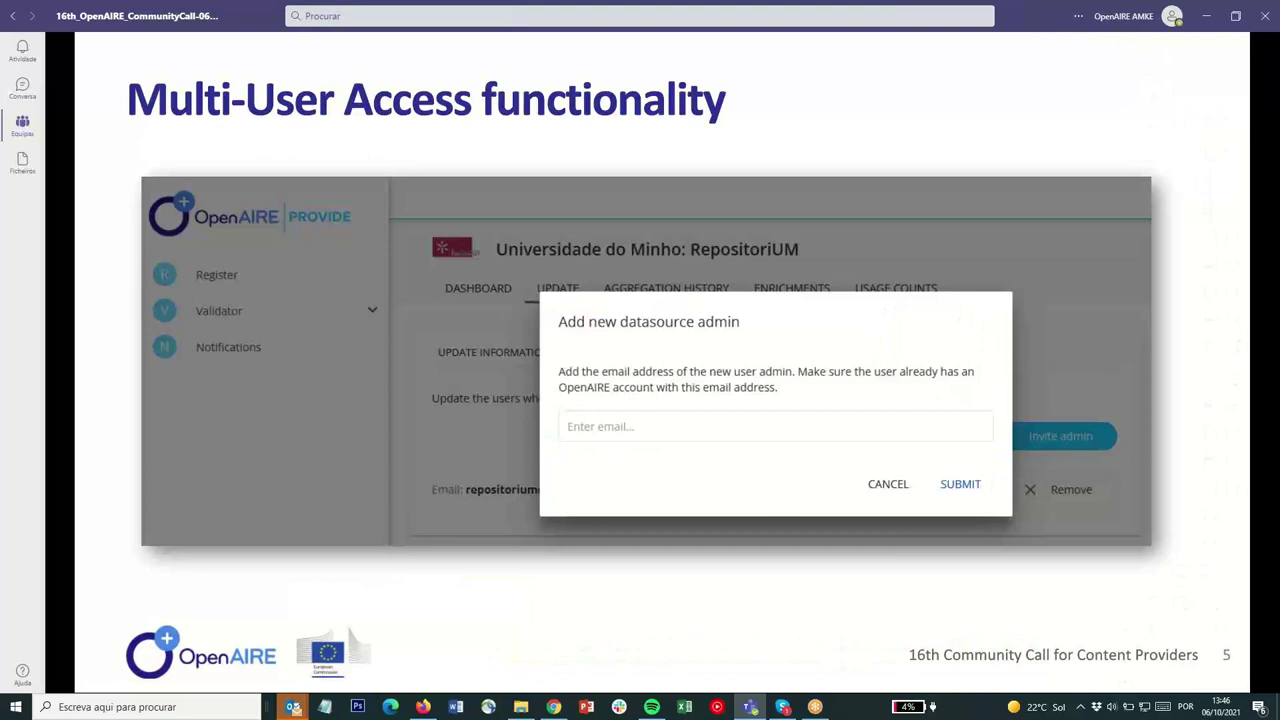
Switch to the browser and show the RepositóriUM dashboard in the Repository Manager tab
key(alt+Tab)
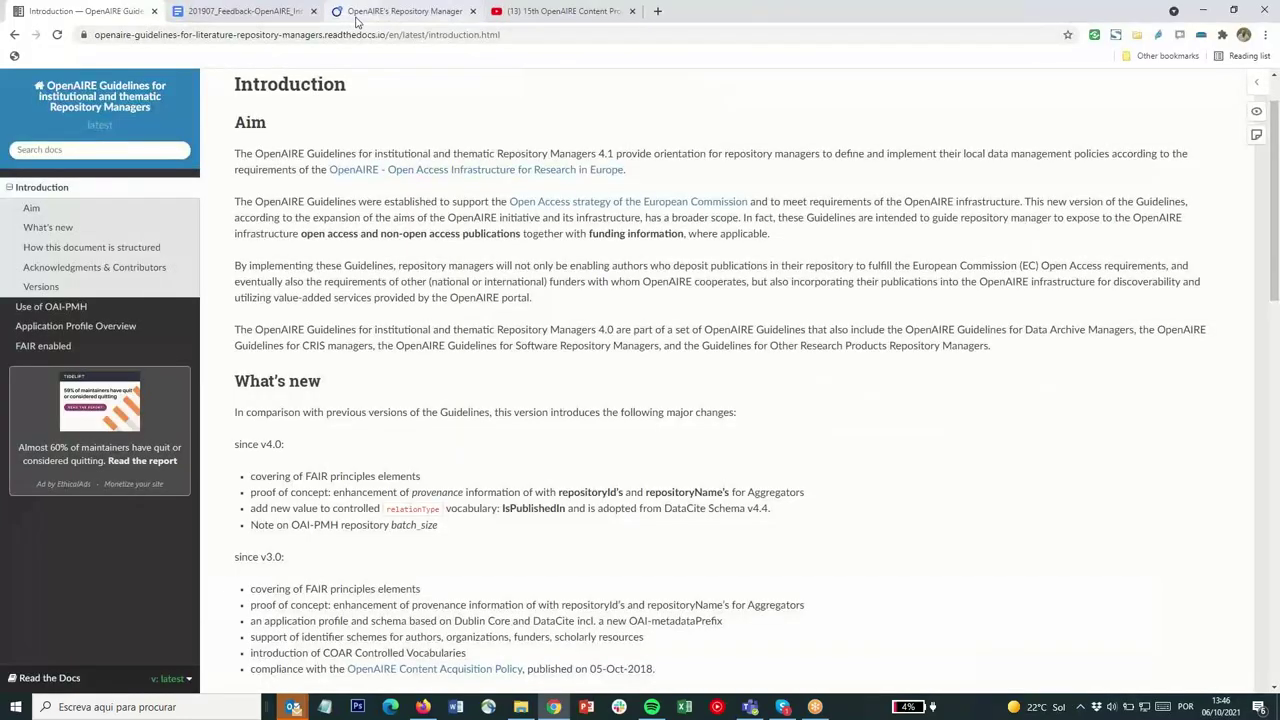
click(366, 15)
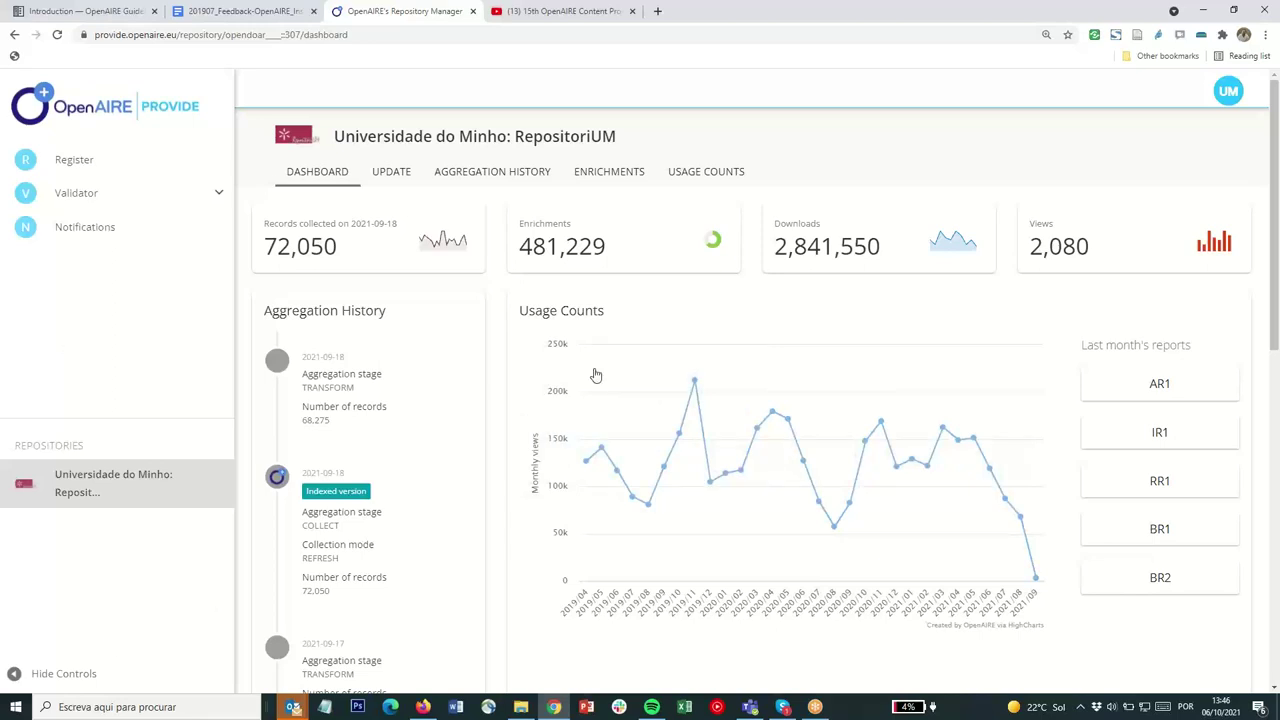
Go to RepositóriUM's Update Admins list and start inviting a new datasource admin
mouse_move(293, 707)
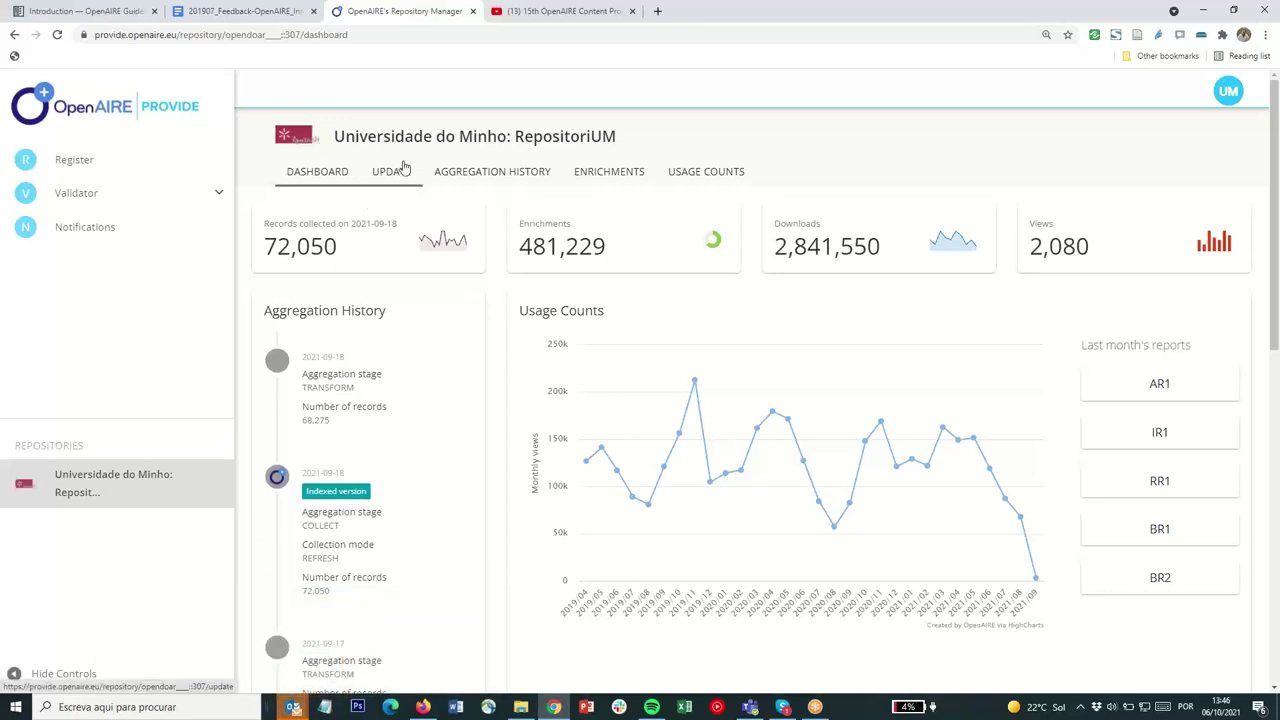
click(388, 176)
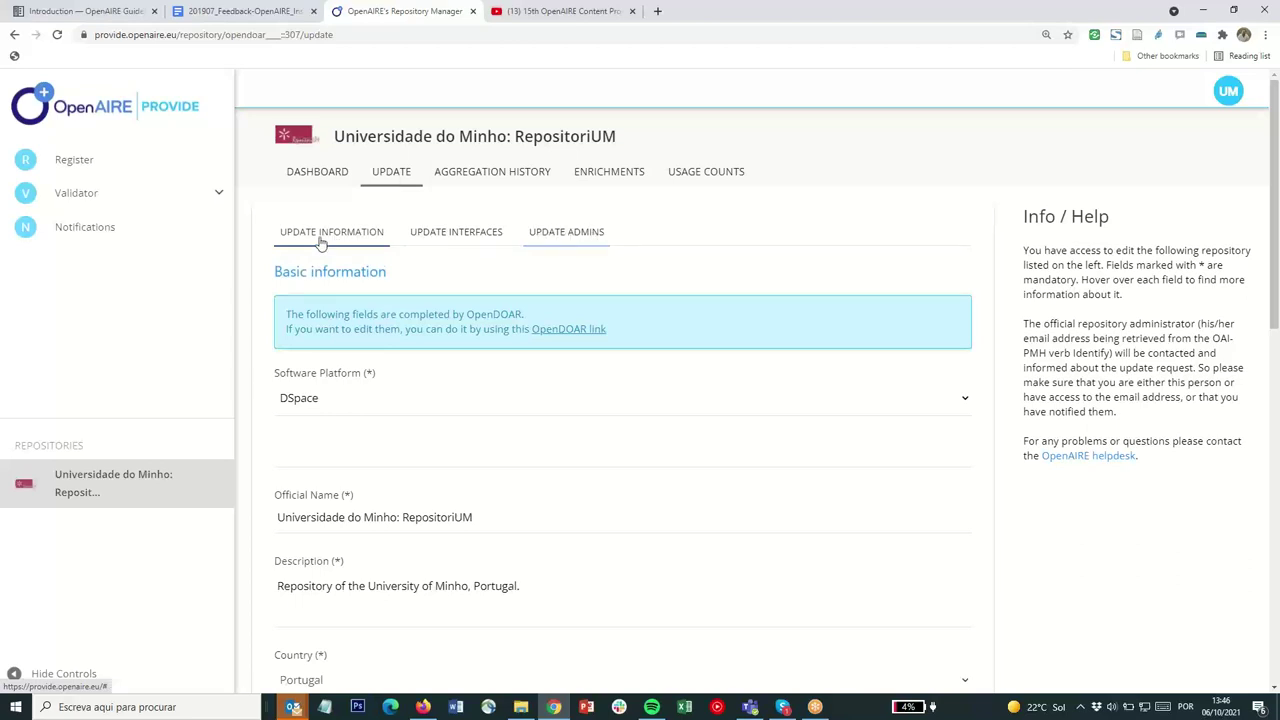
click(456, 236)
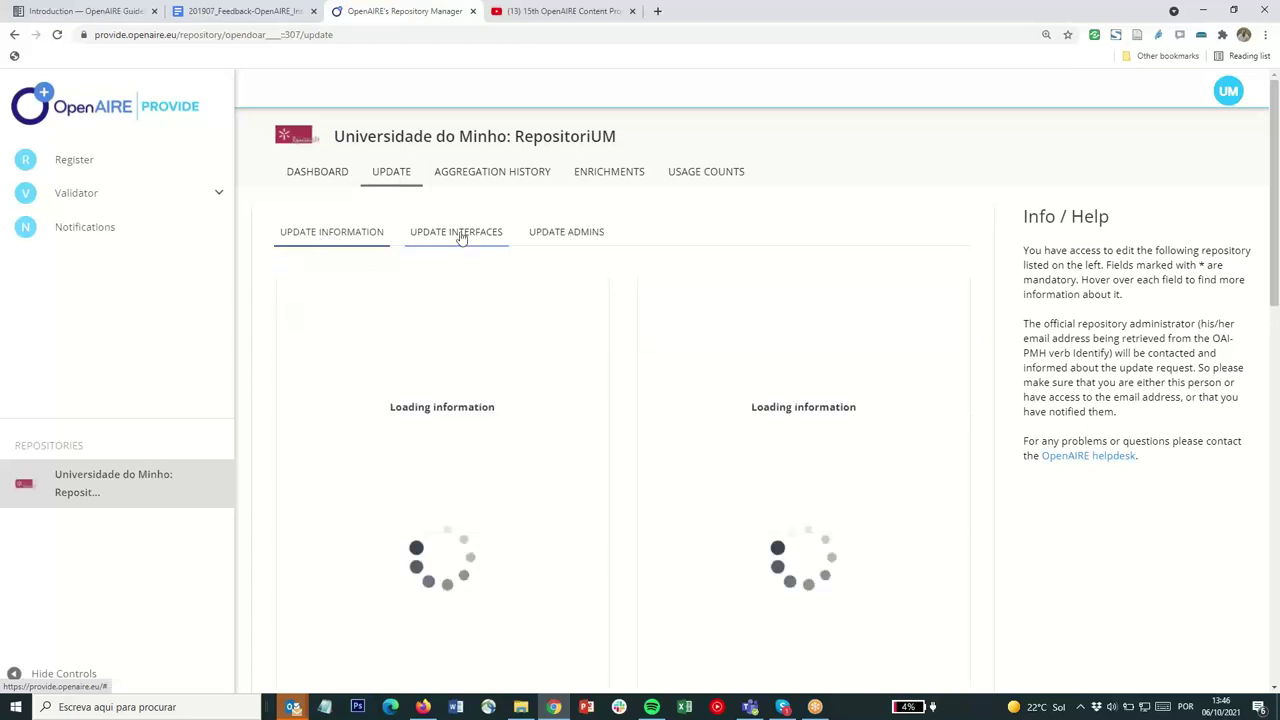
click(564, 235)
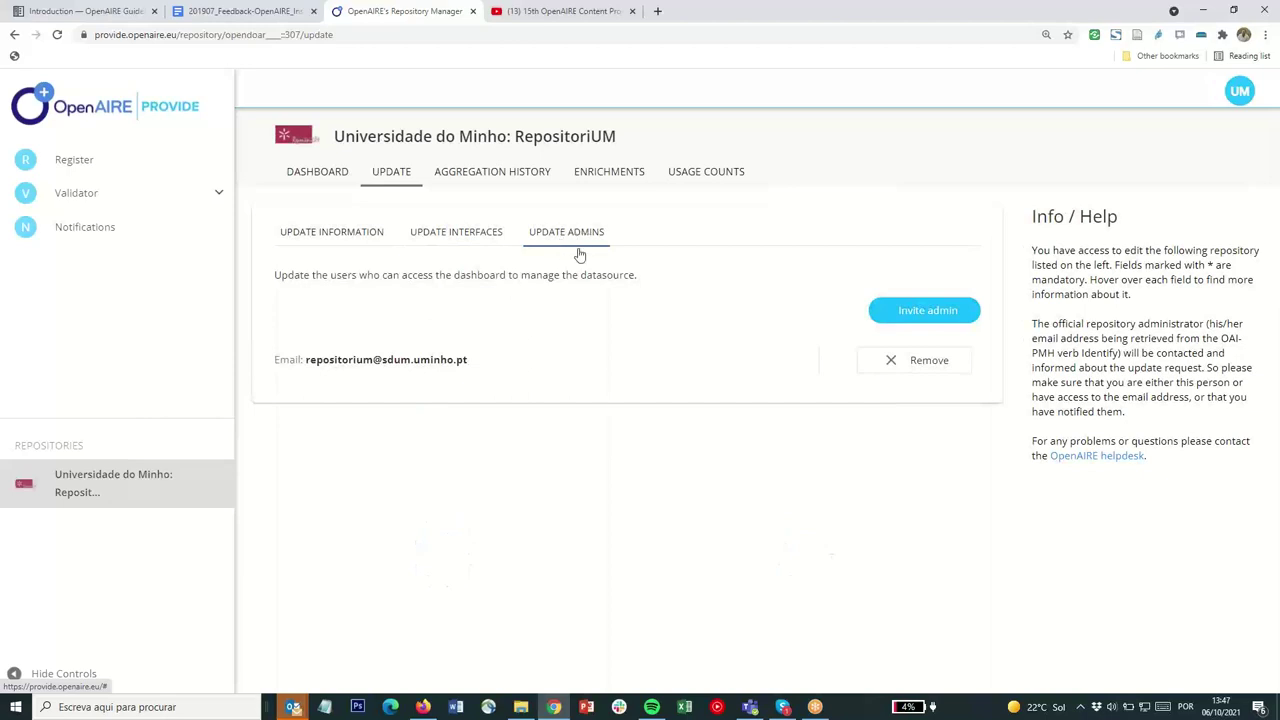
click(919, 312)
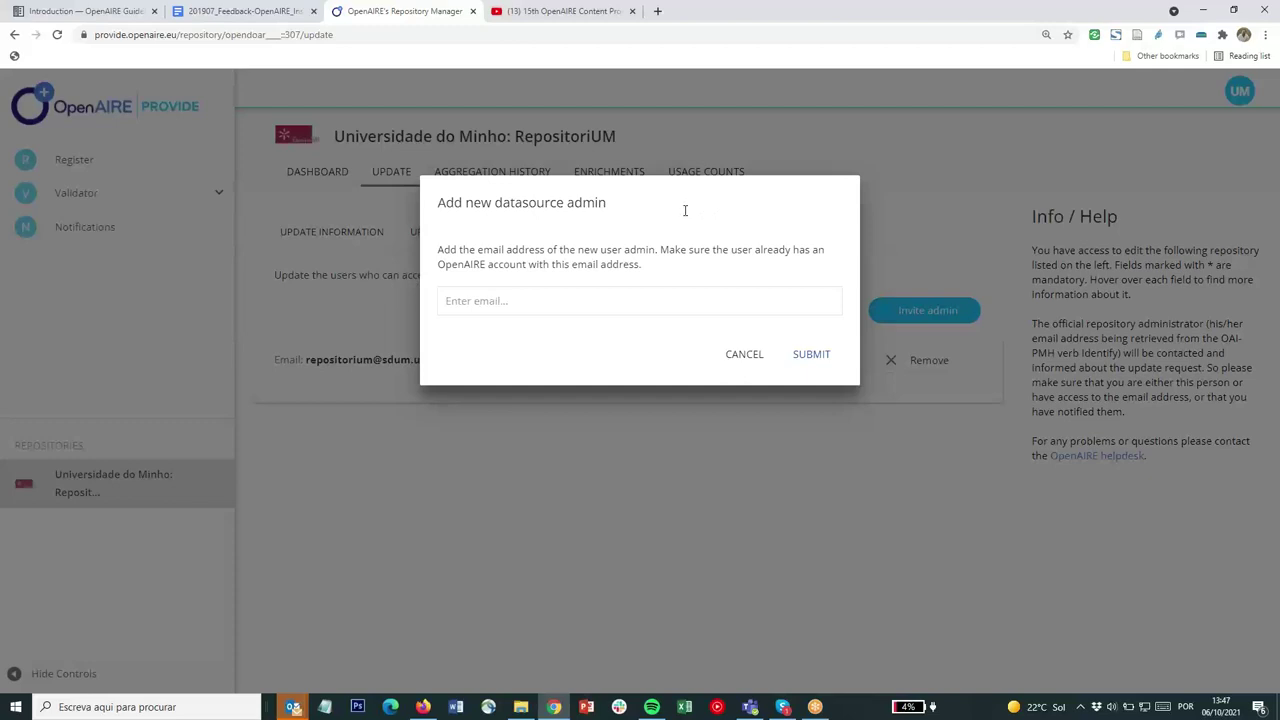
Enter the new admin's e-mail address in the invite dialog and submit it
click(591, 305)
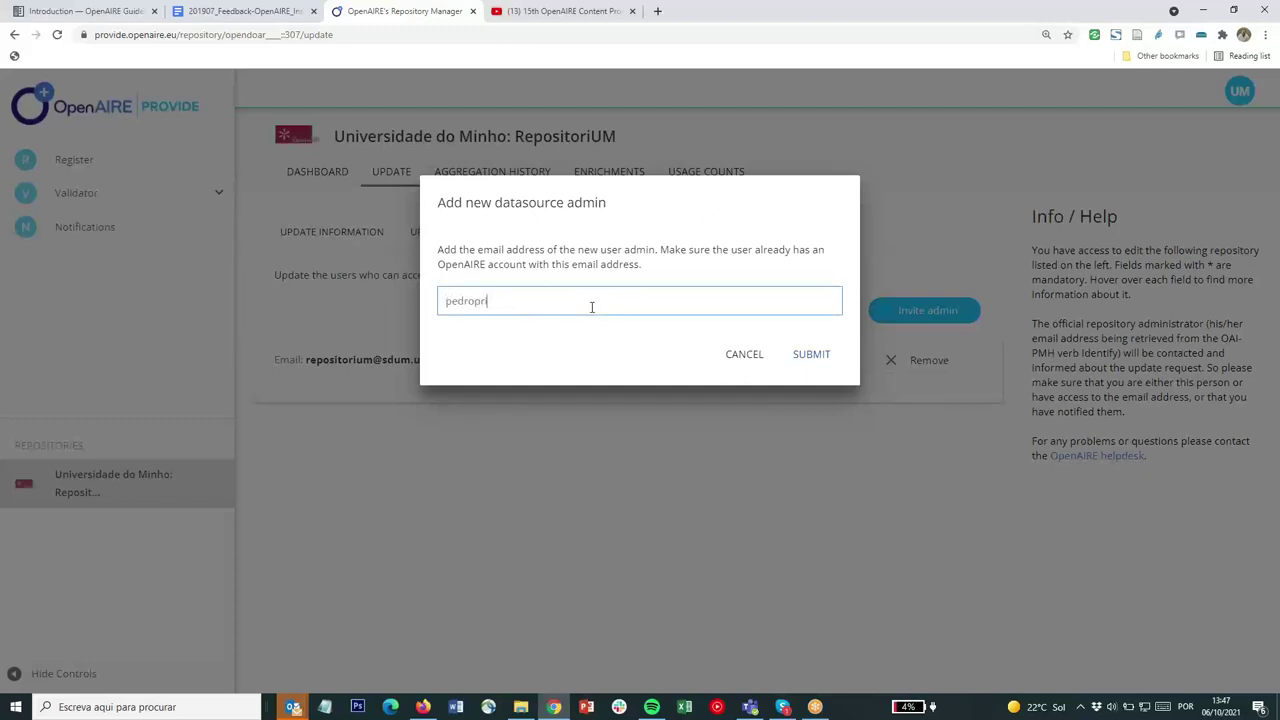
click(815, 358)
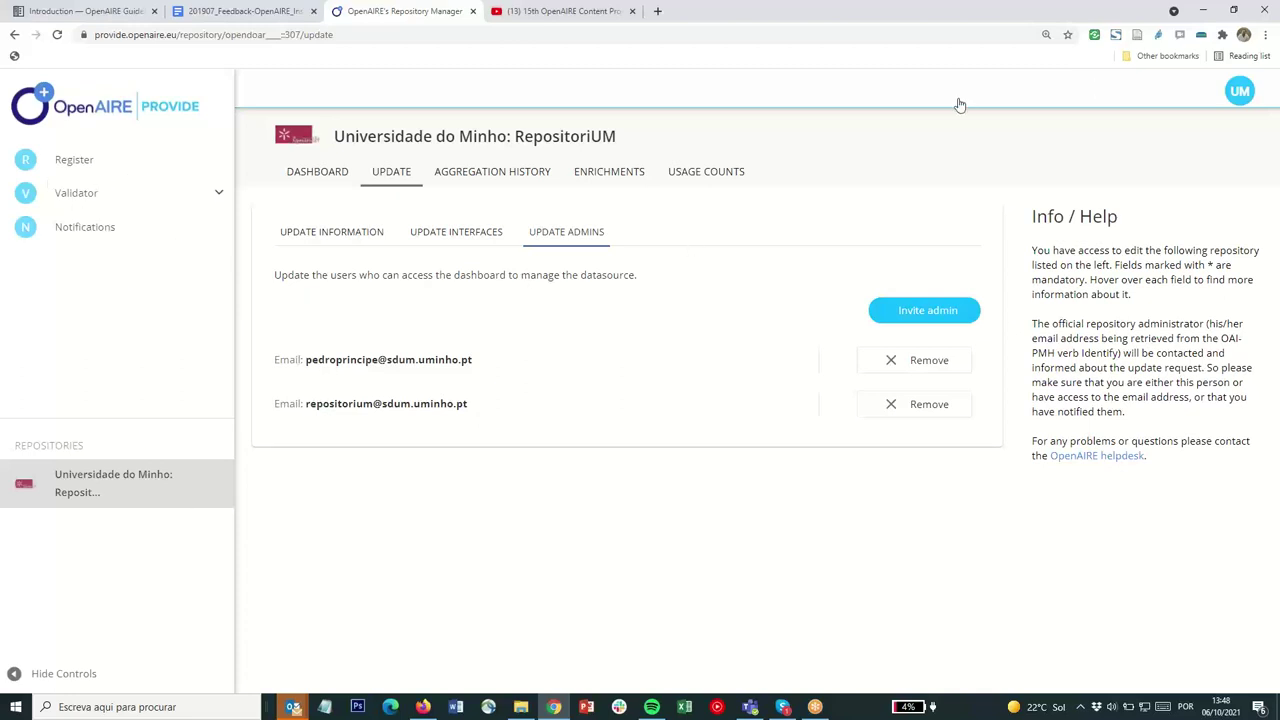
Return to the RepositóriUM overview showing 72,050 records and 2,841,550 downloads
click(318, 181)
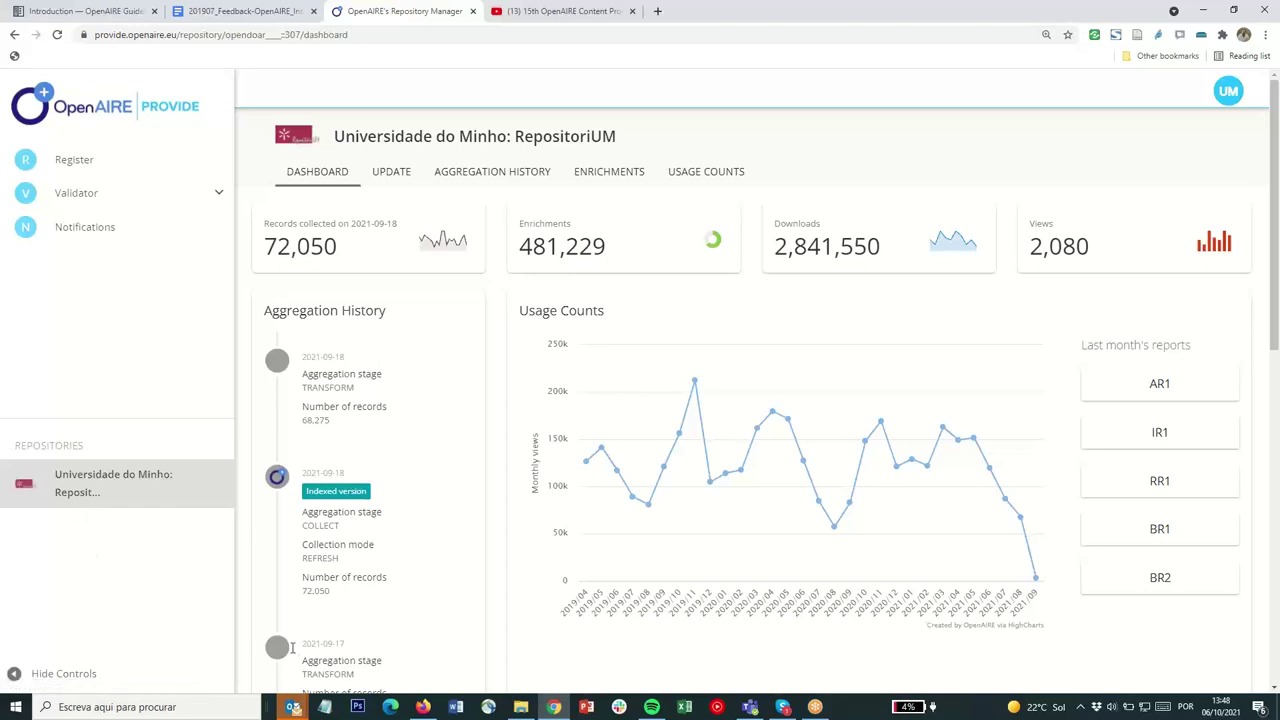
In the other browser window, open the PROVIDE dashboard and expand the full repository list
click(423, 706)
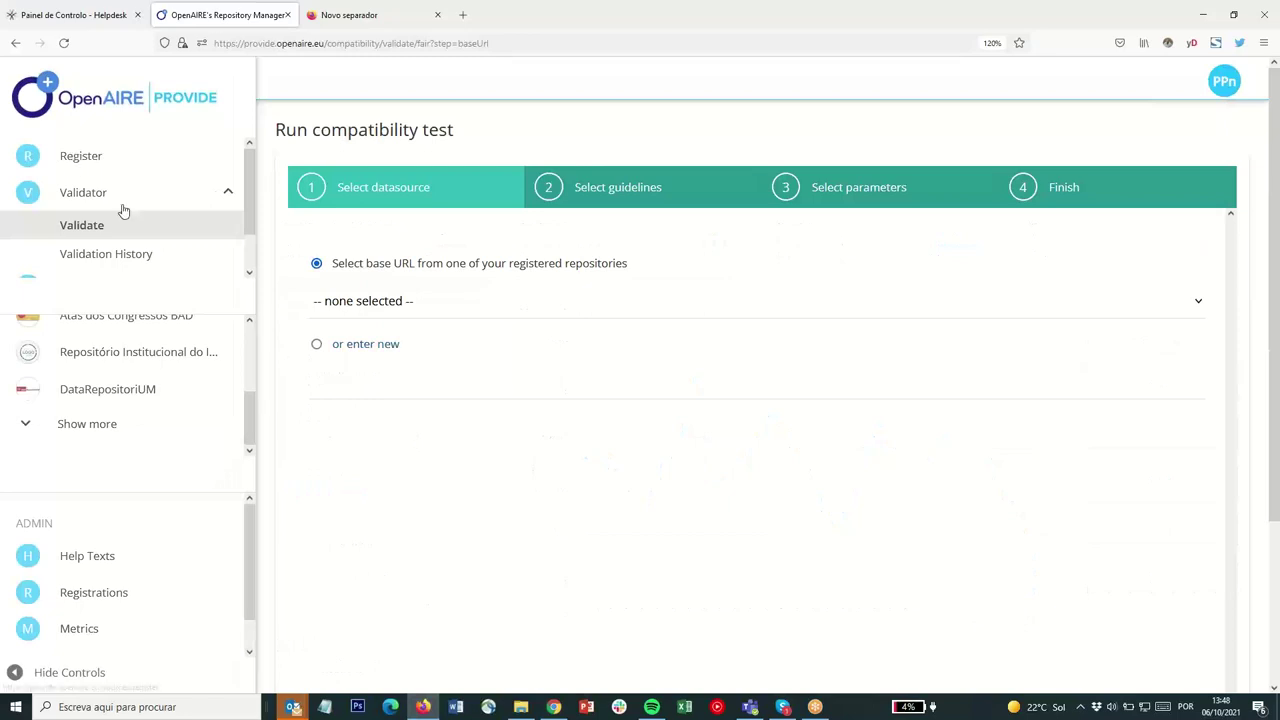
scroll(143, 365, up, 2)
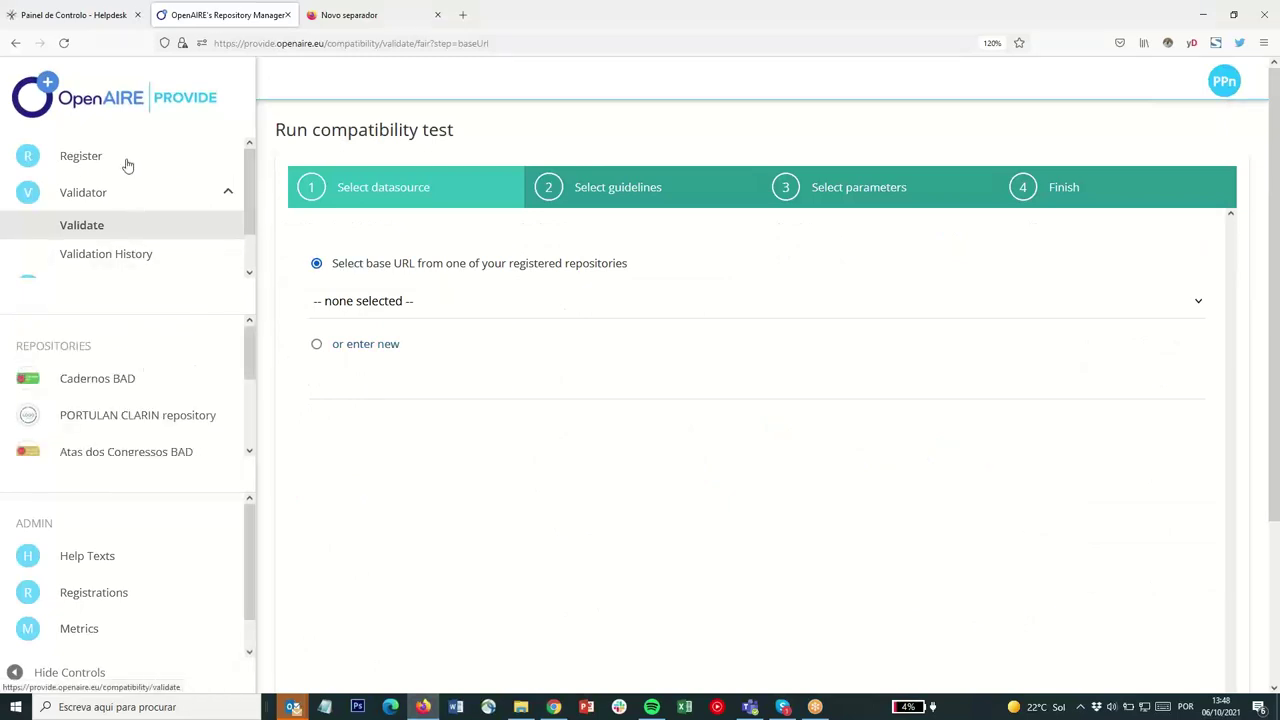
click(128, 93)
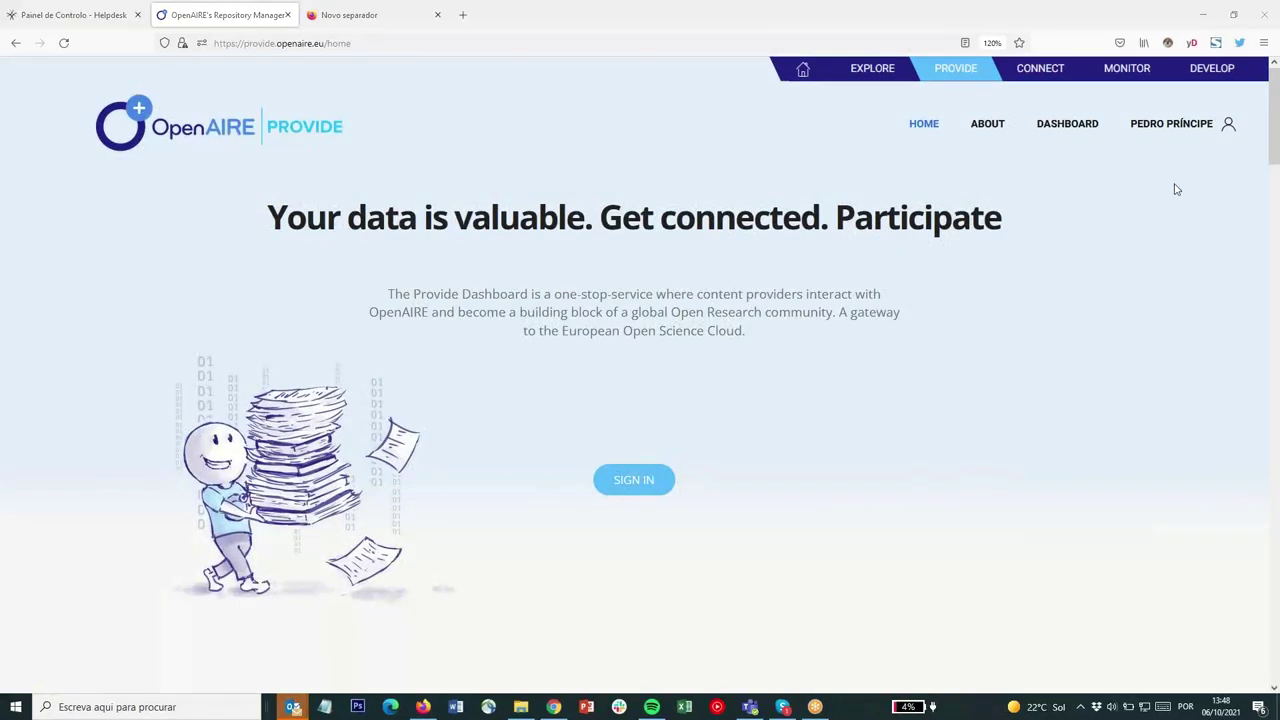
click(1067, 126)
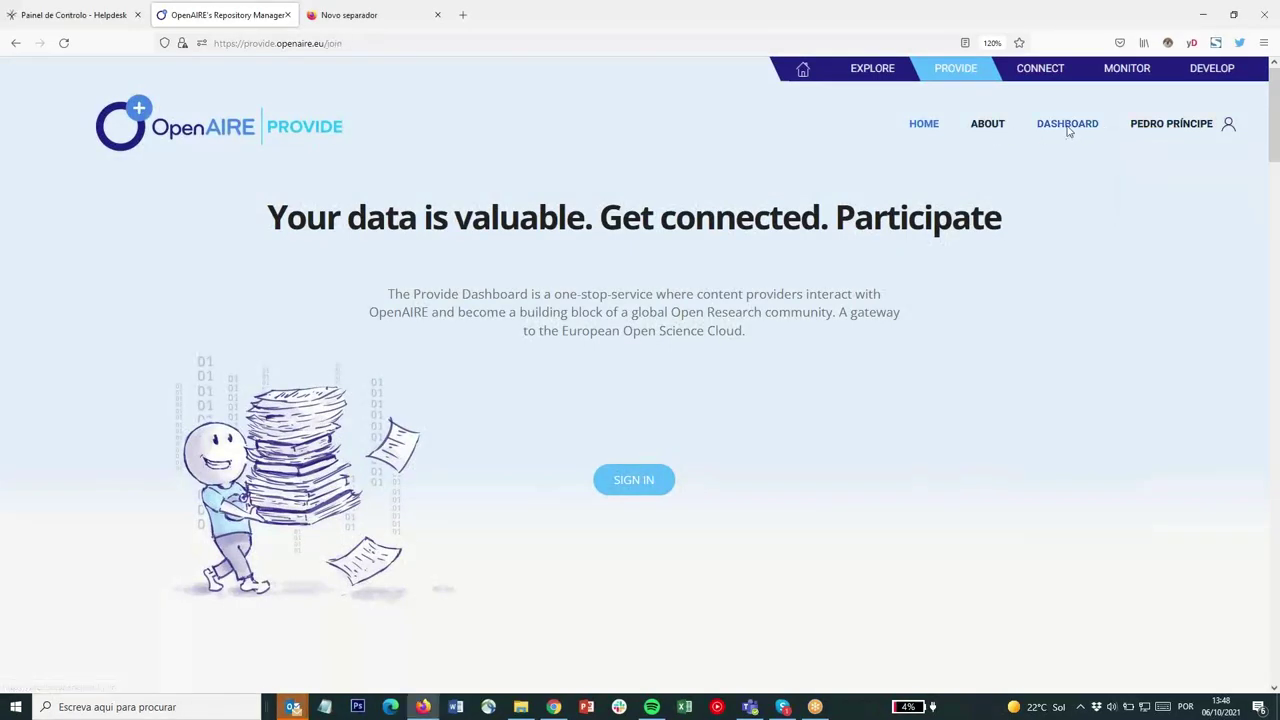
click(250, 451)
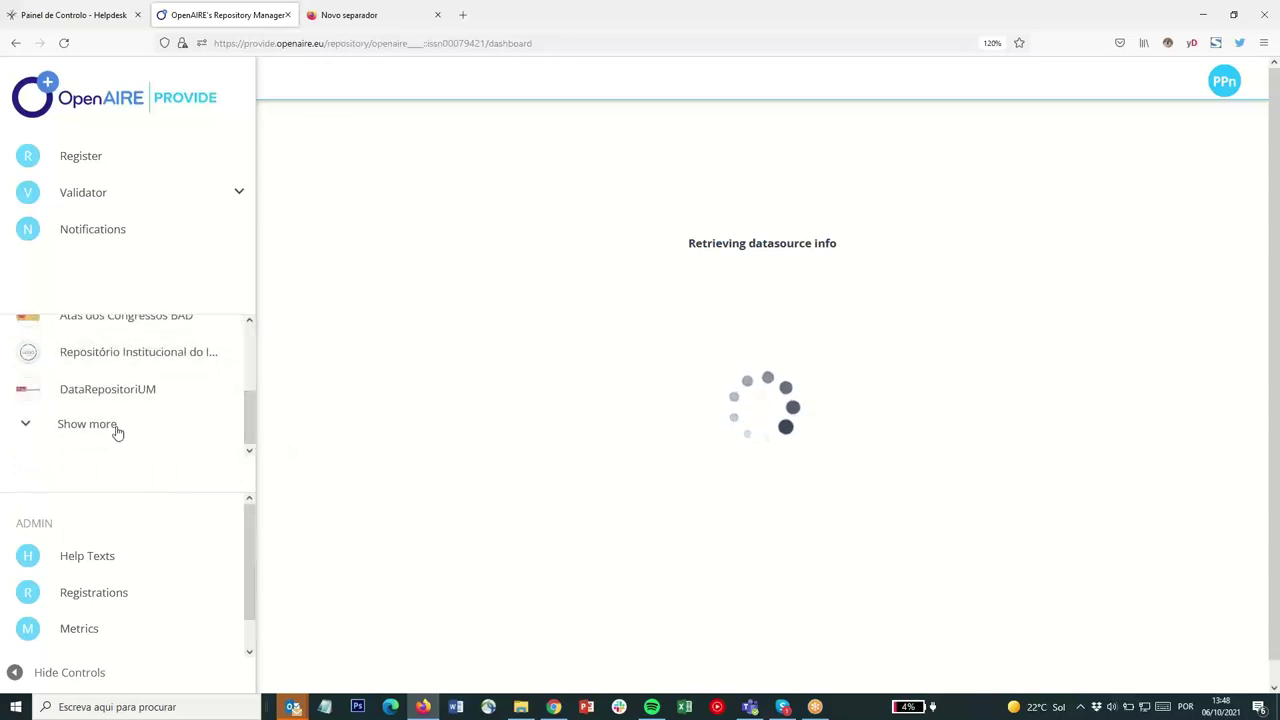
click(117, 430)
scroll(250, 425, down, 1)
scroll(250, 425, up, 3)
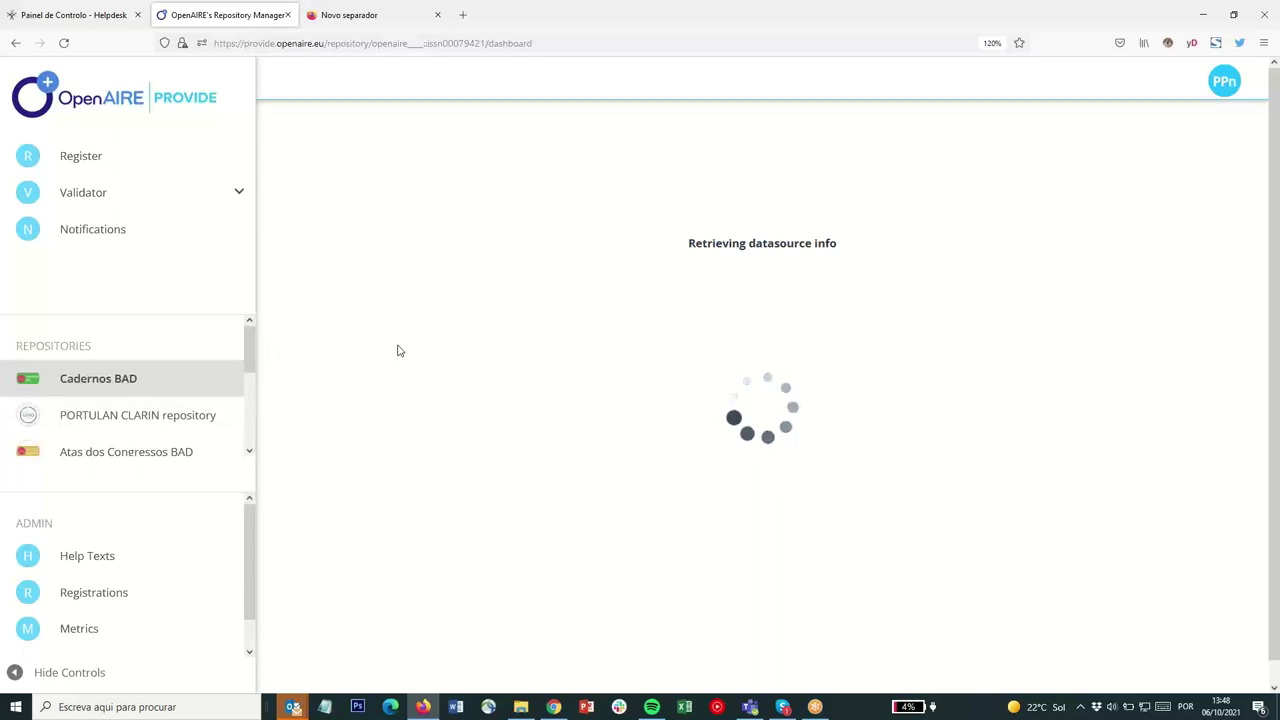
click(1224, 84)
Log out and reload the PROVIDE home page at provide.openaire.eu
click(1150, 136)
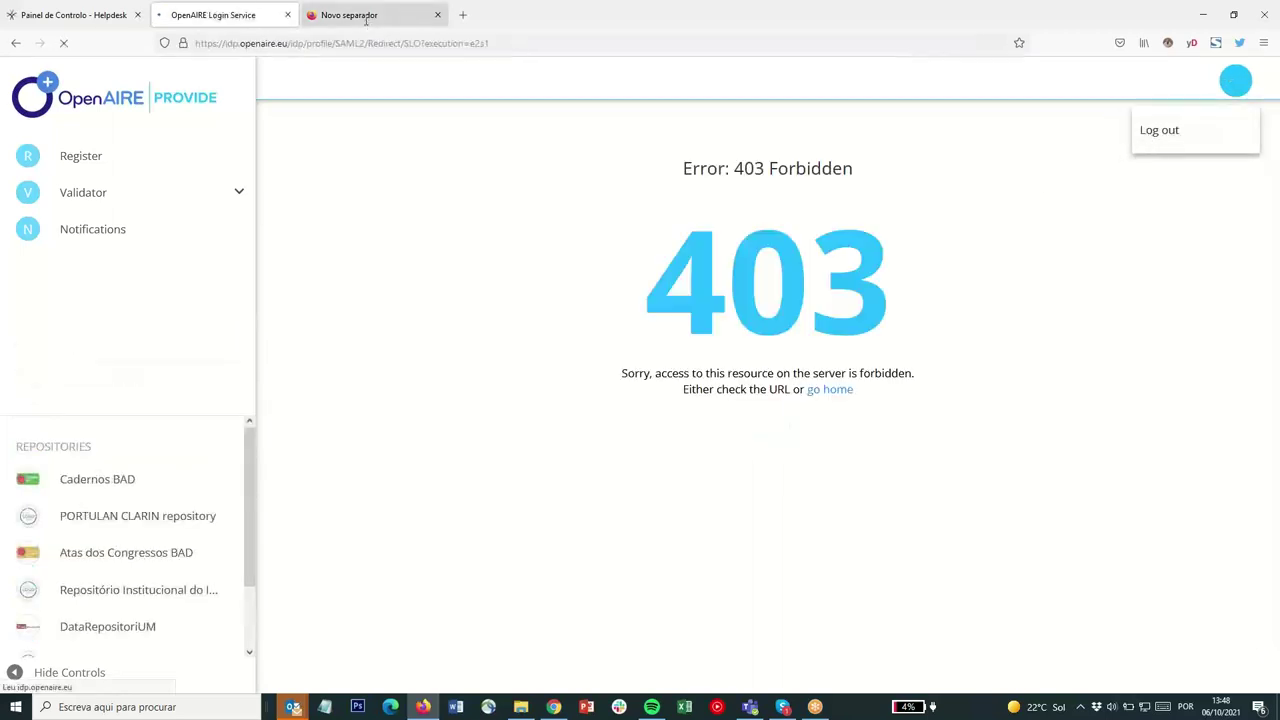
key(ctrl+l)
text(provide.openaire.eu/)
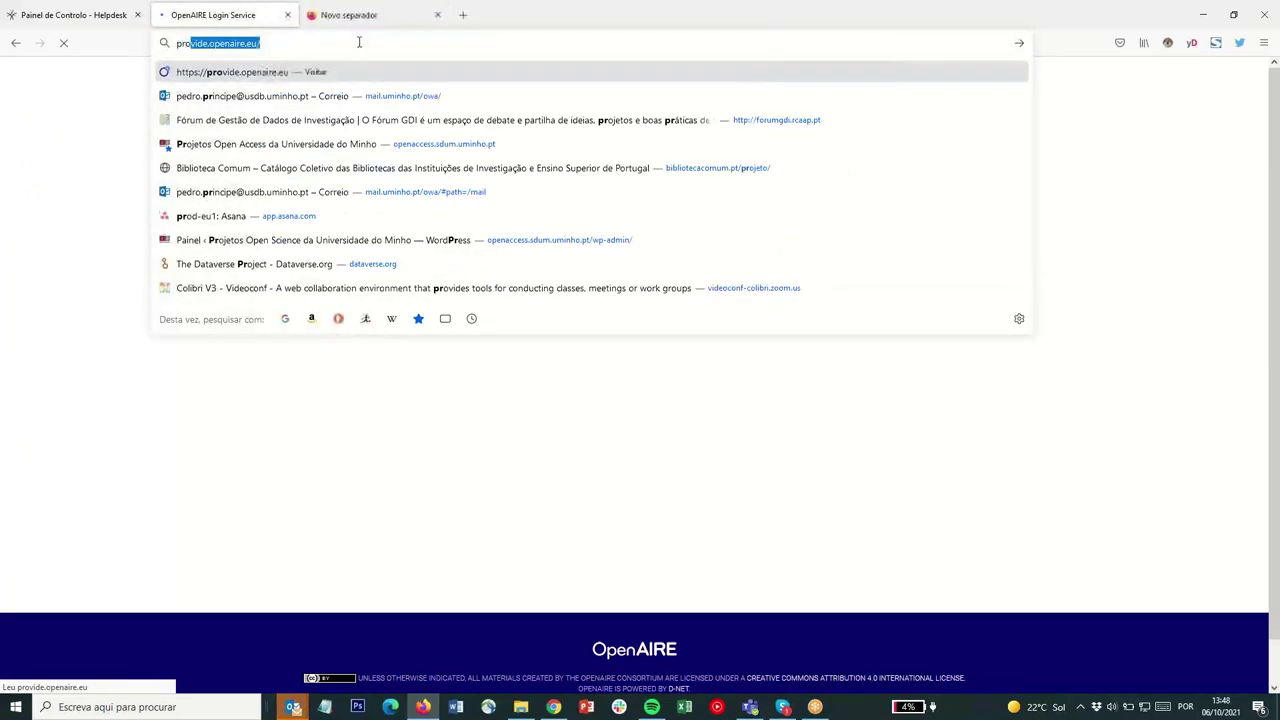
key(Return)
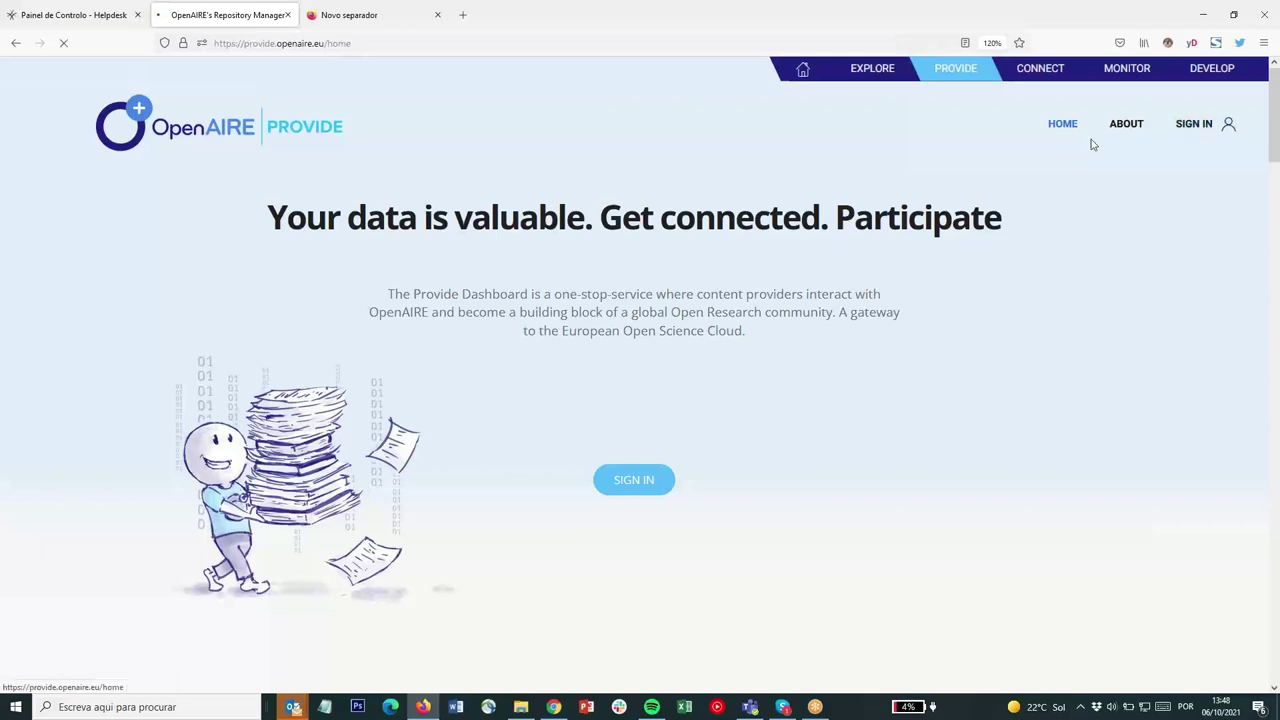
Sign back in with the saved OpenAIRE login and accept the Acceptable Use Policy
click(1197, 122)
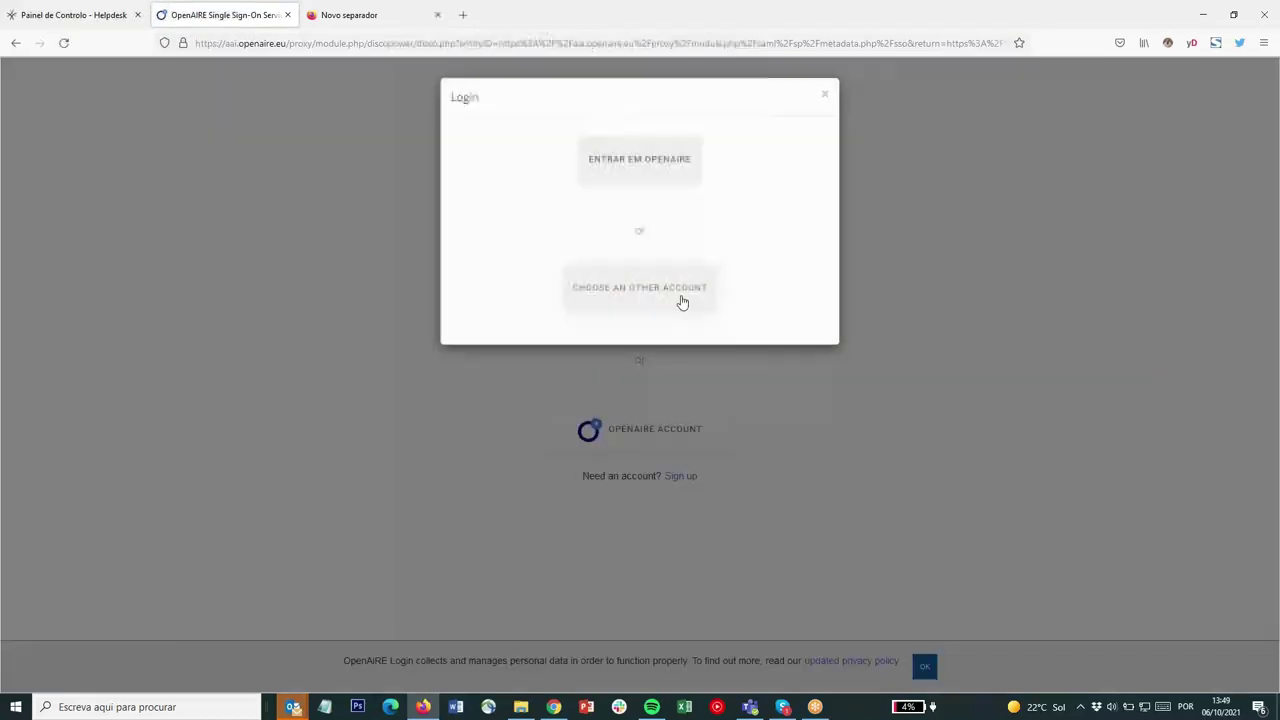
click(631, 157)
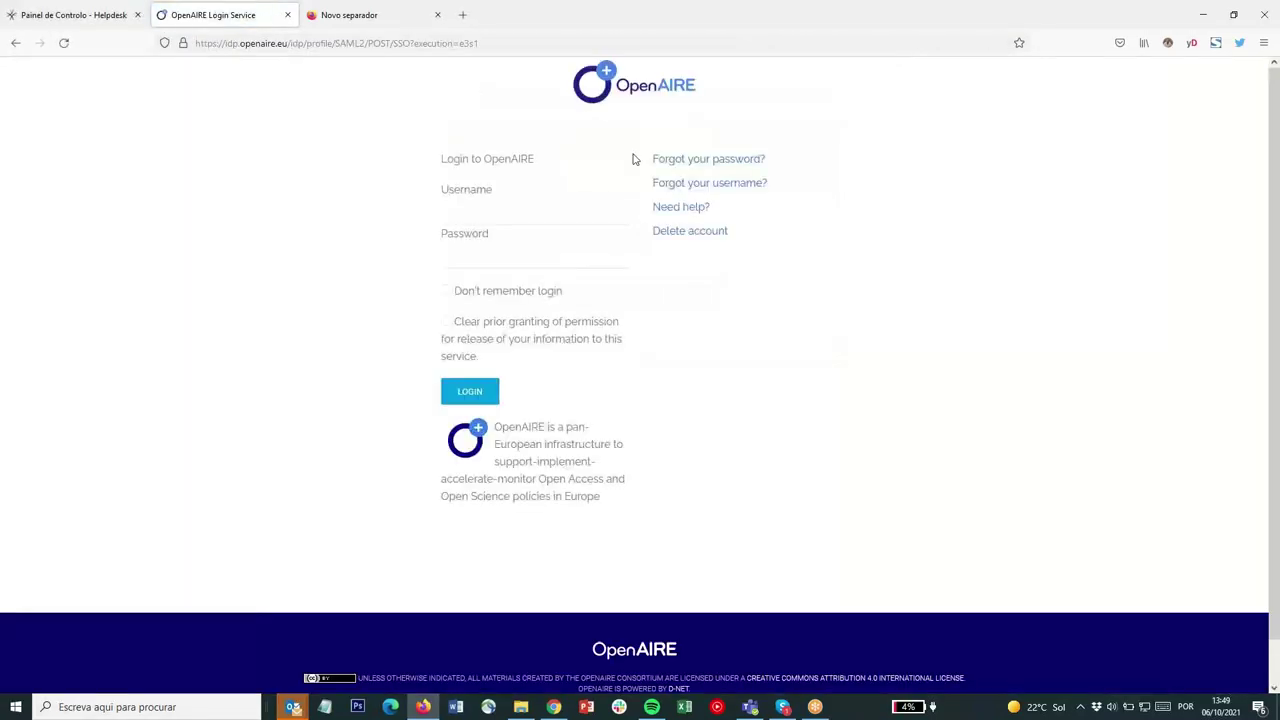
click(477, 218)
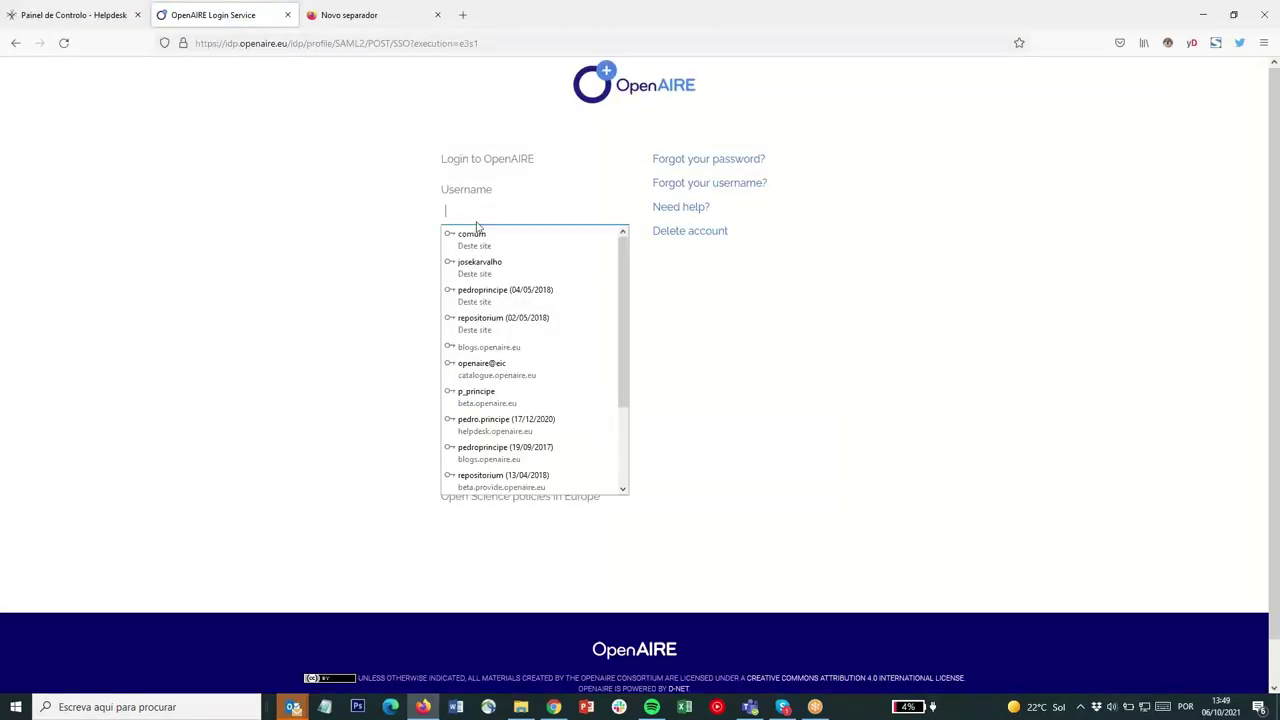
click(505, 294)
click(448, 393)
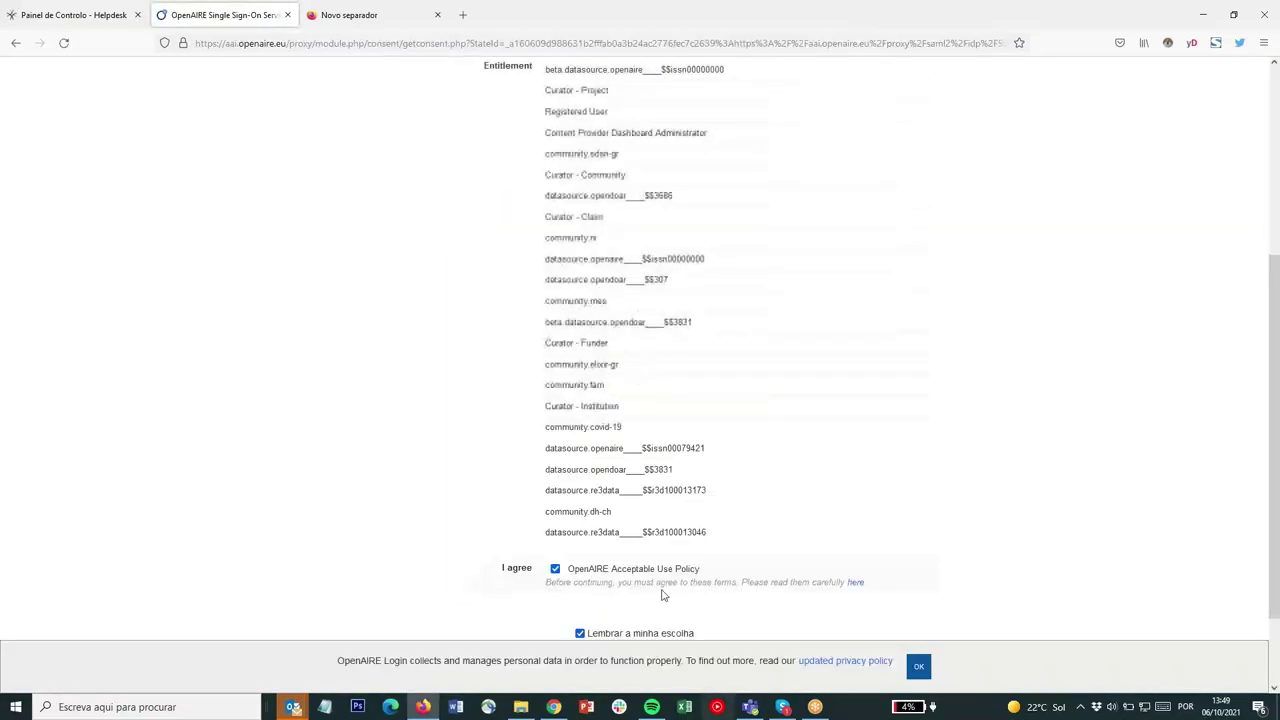
scroll(660, 540, down, 2)
click(569, 569)
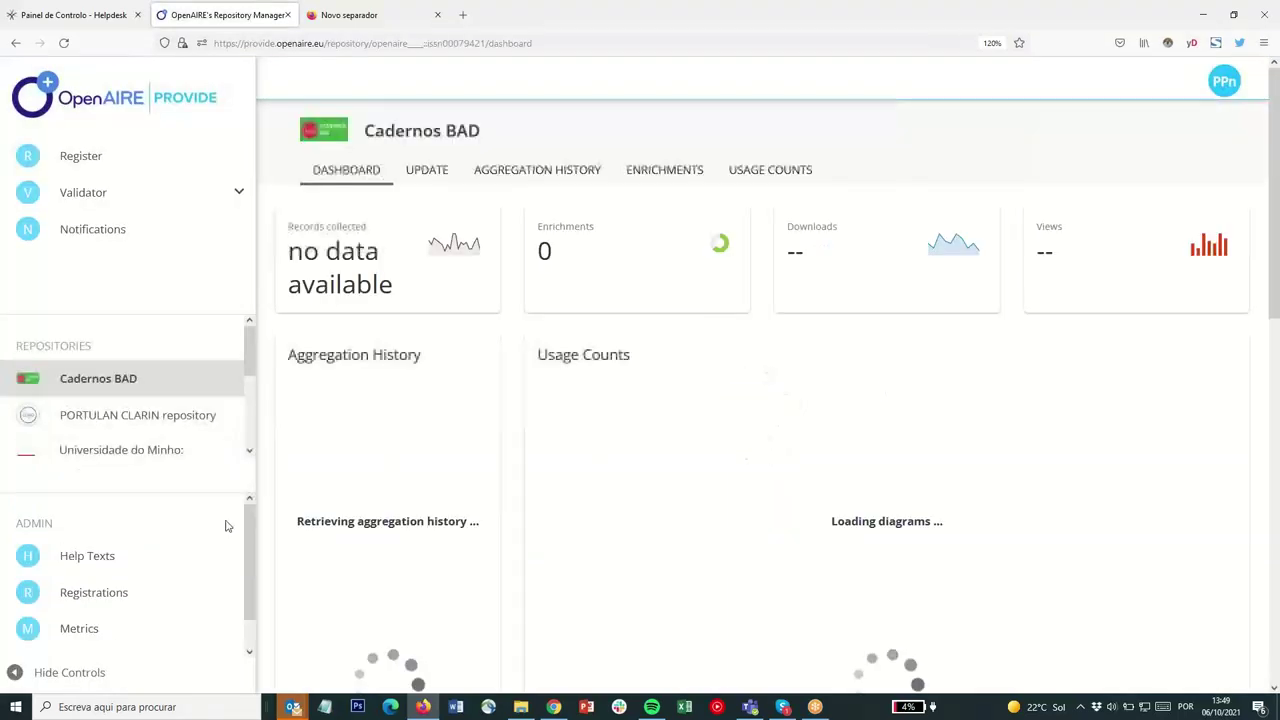
Expand the sidebar repository list to reveal DataRepositoriUM and Archivio della ricerca
click(250, 453)
click(250, 453)
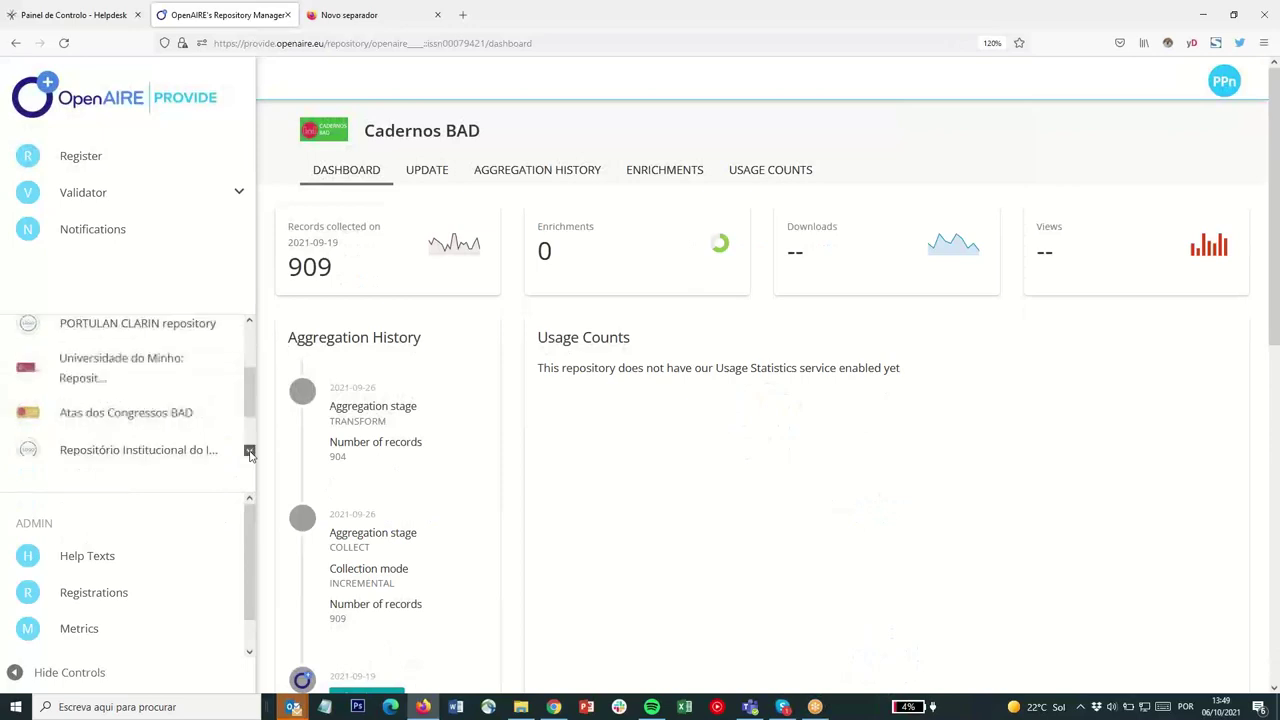
click(103, 422)
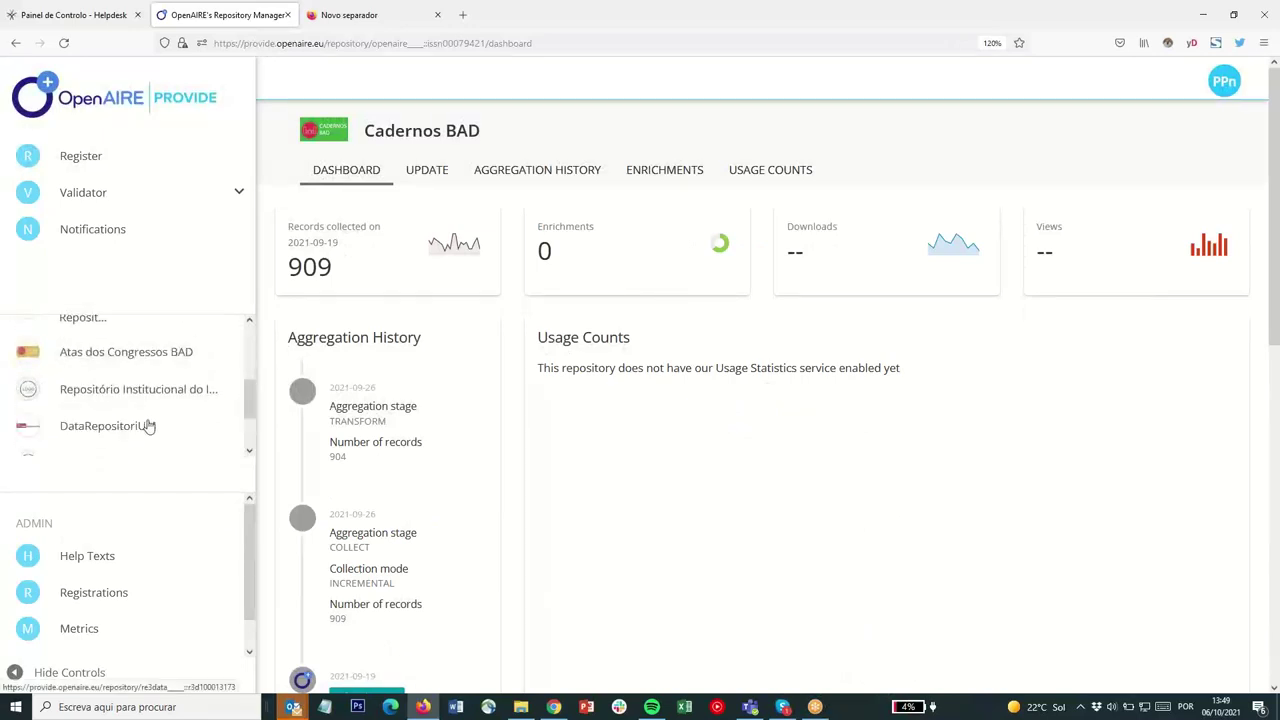
scroll(165, 420, down, 3)
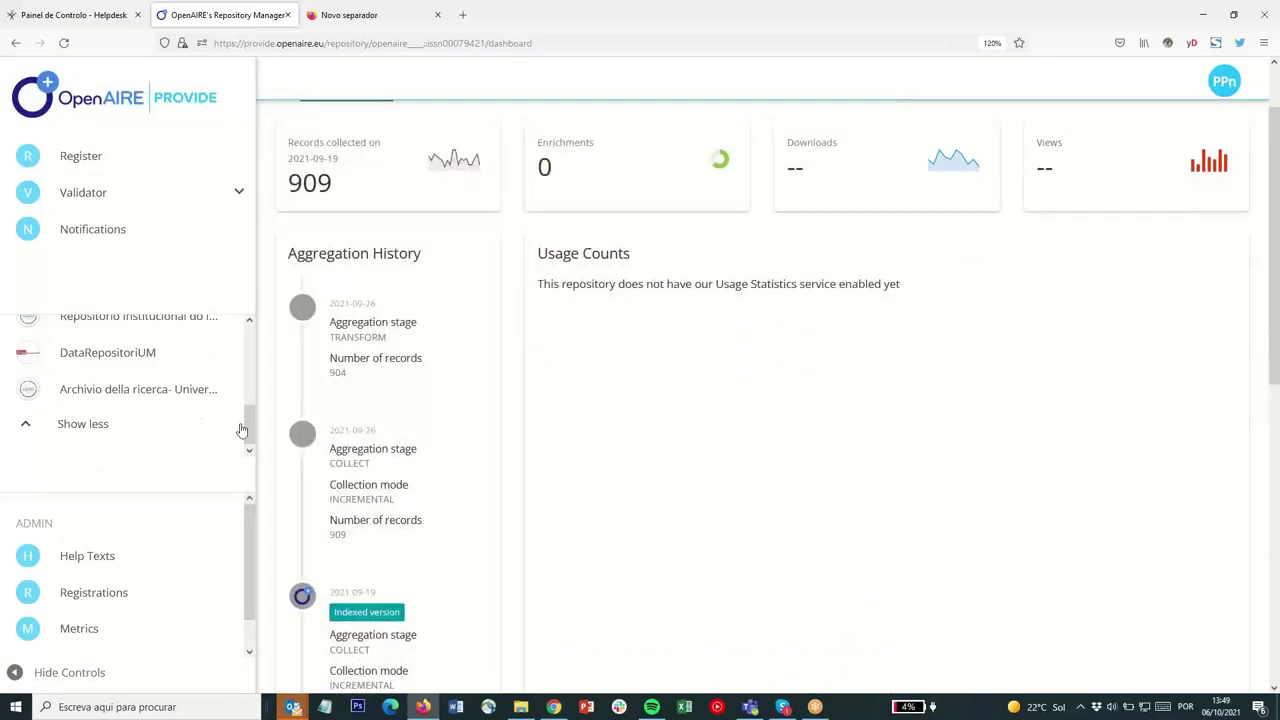
drag(250, 432, 250, 383)
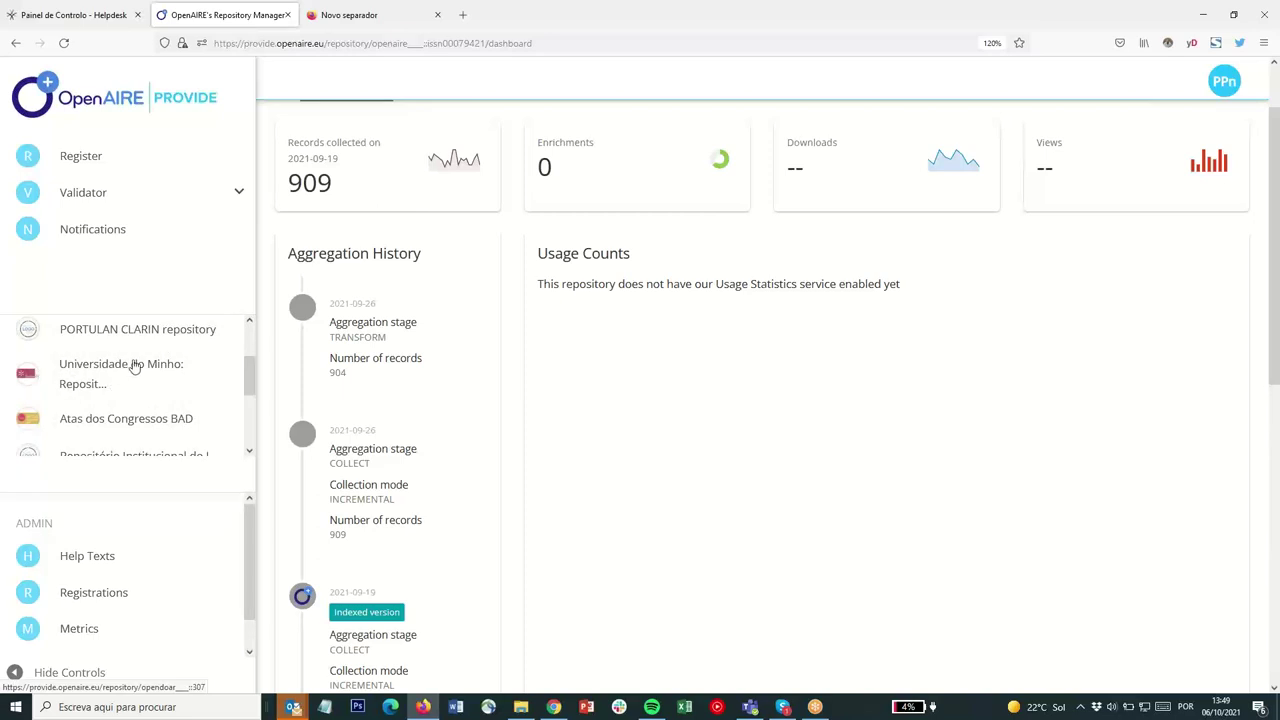
drag(247, 376, 254, 396)
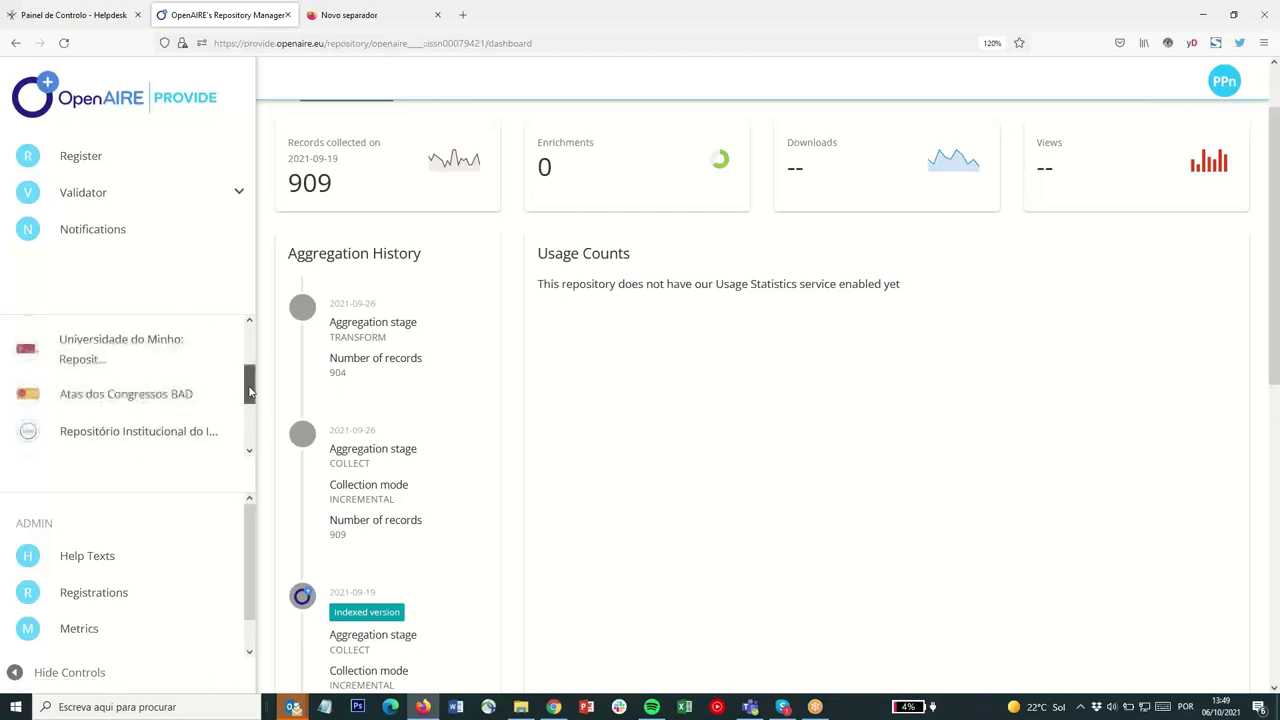
Open the Universidade do Minho: RepositóriUM dashboard, then switch to the other browser's session
click(104, 357)
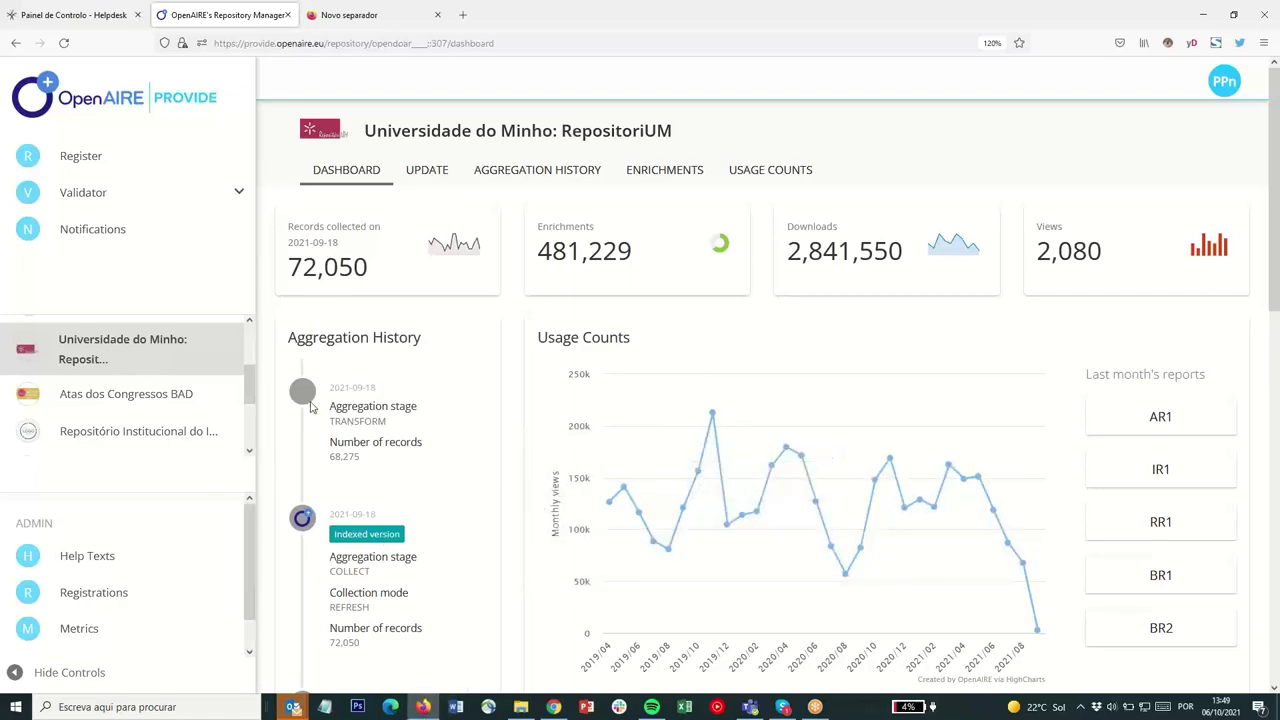
click(555, 708)
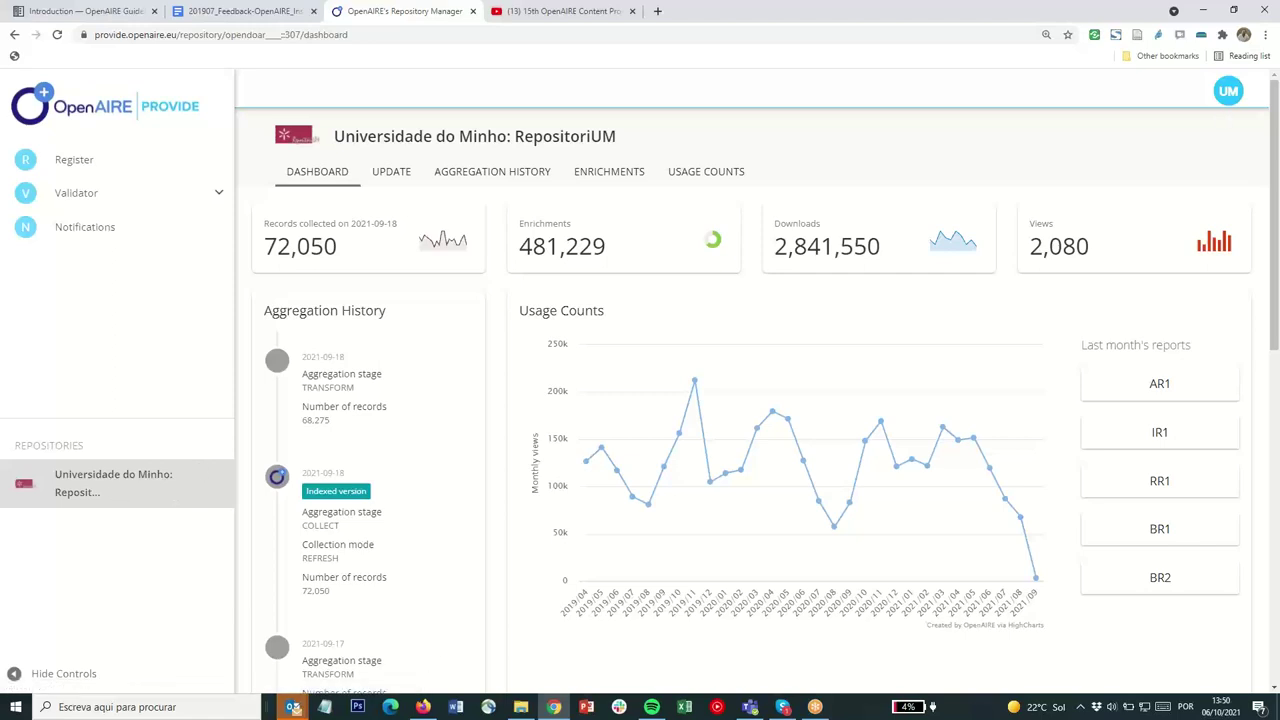
Switch back to the Firefox window showing RepositóriUM's dashboard with 72,050 records
click(423, 707)
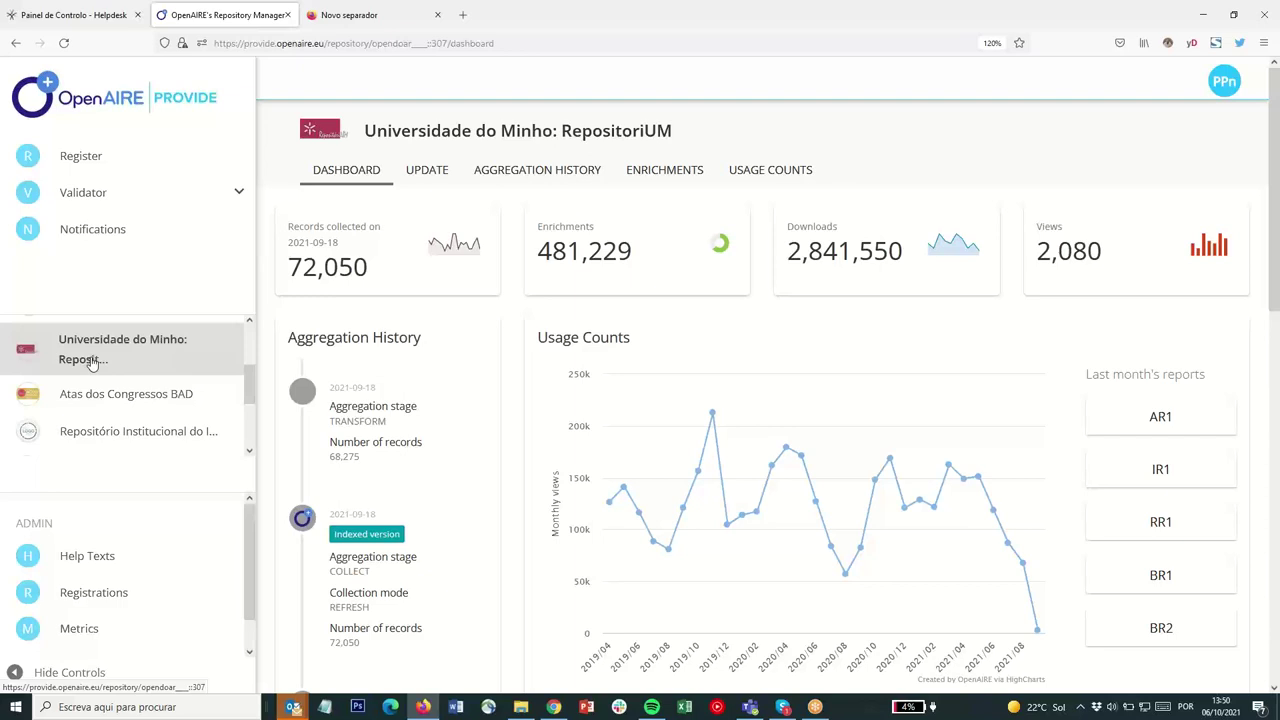
Select DataRepositoriUM and show its Update Admins list with three admin e-mails
click(430, 172)
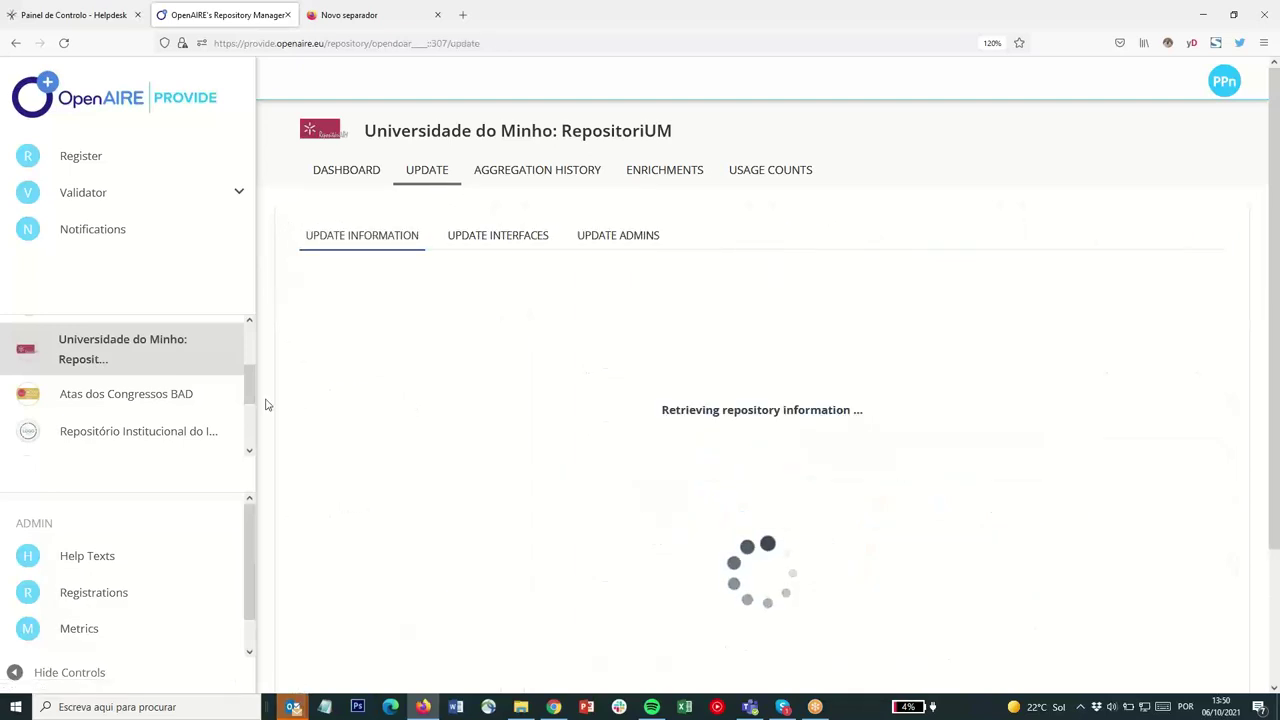
scroll(150, 390, down, 3)
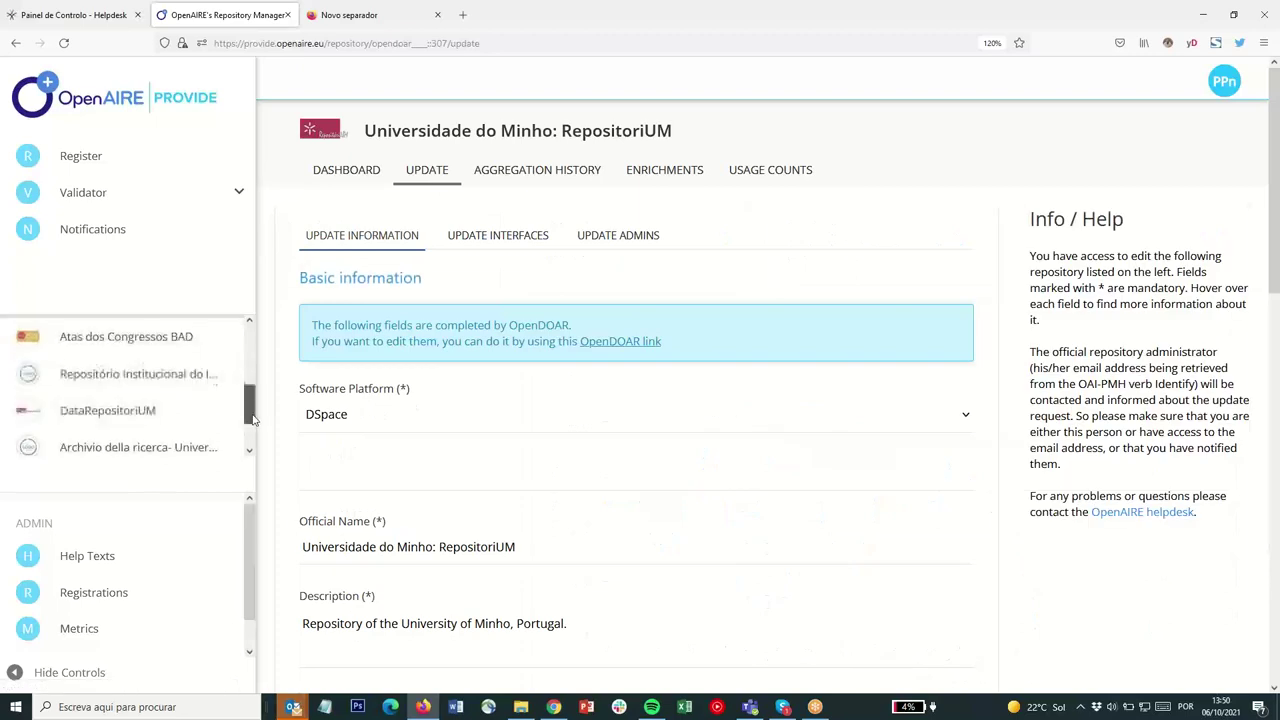
click(130, 353)
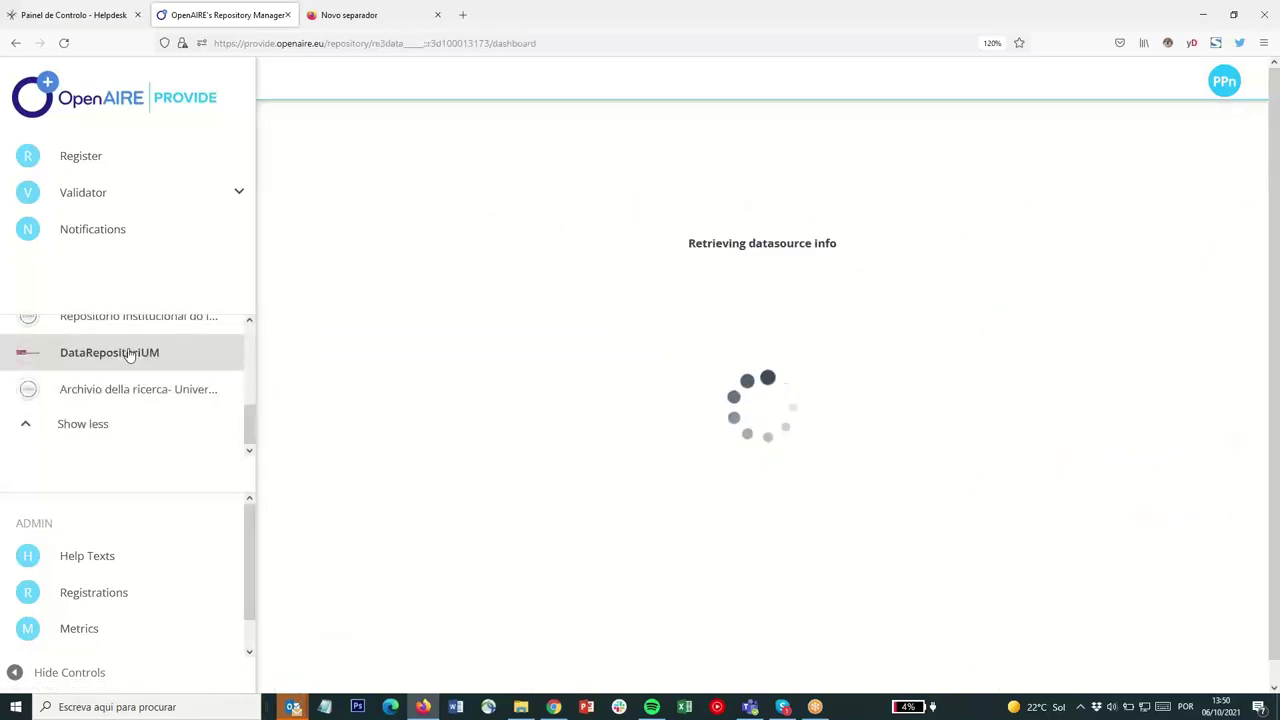
click(428, 176)
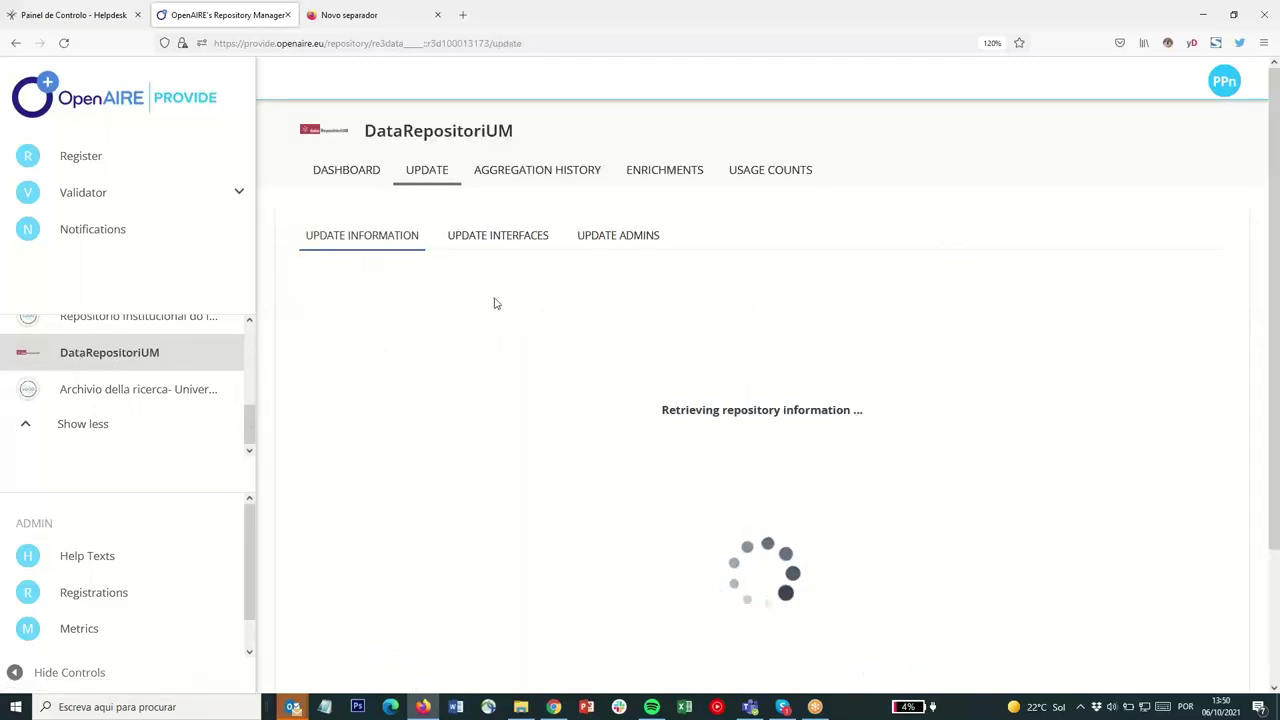
click(607, 245)
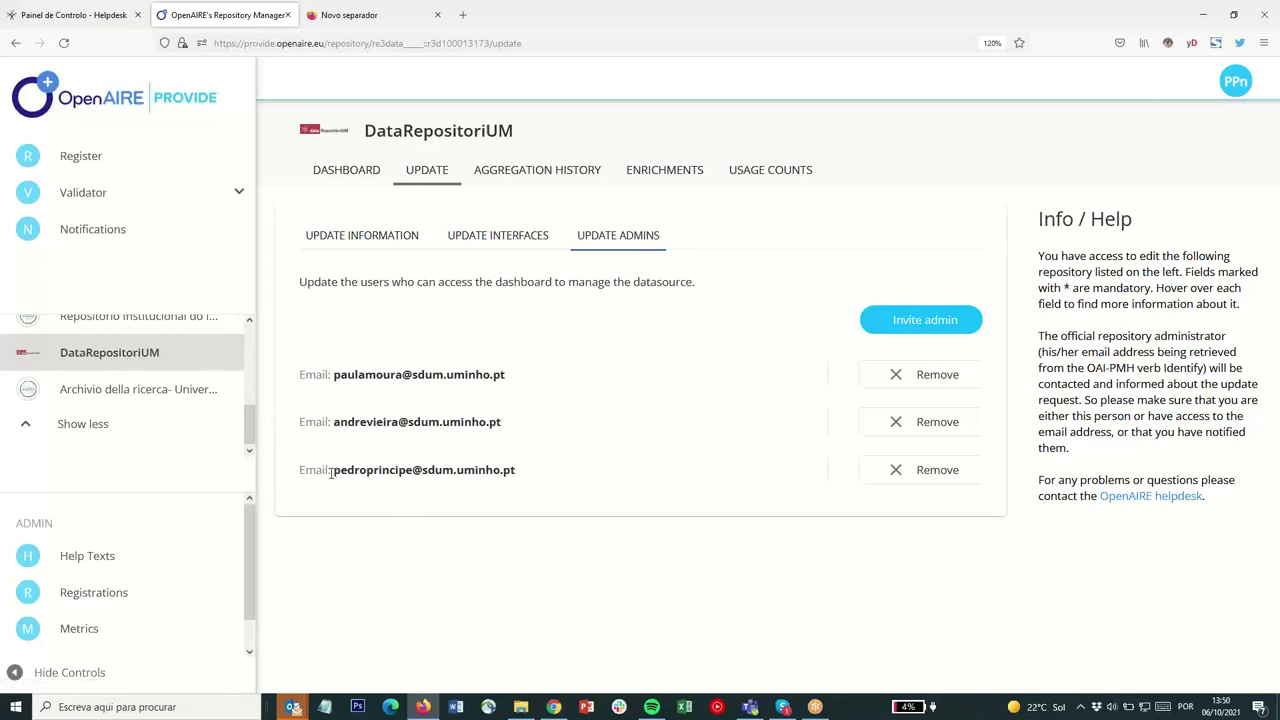
Highlight the listed admin e-mails, then begin inviting a new DataRepositoriUM admin
drag(333, 474, 521, 471)
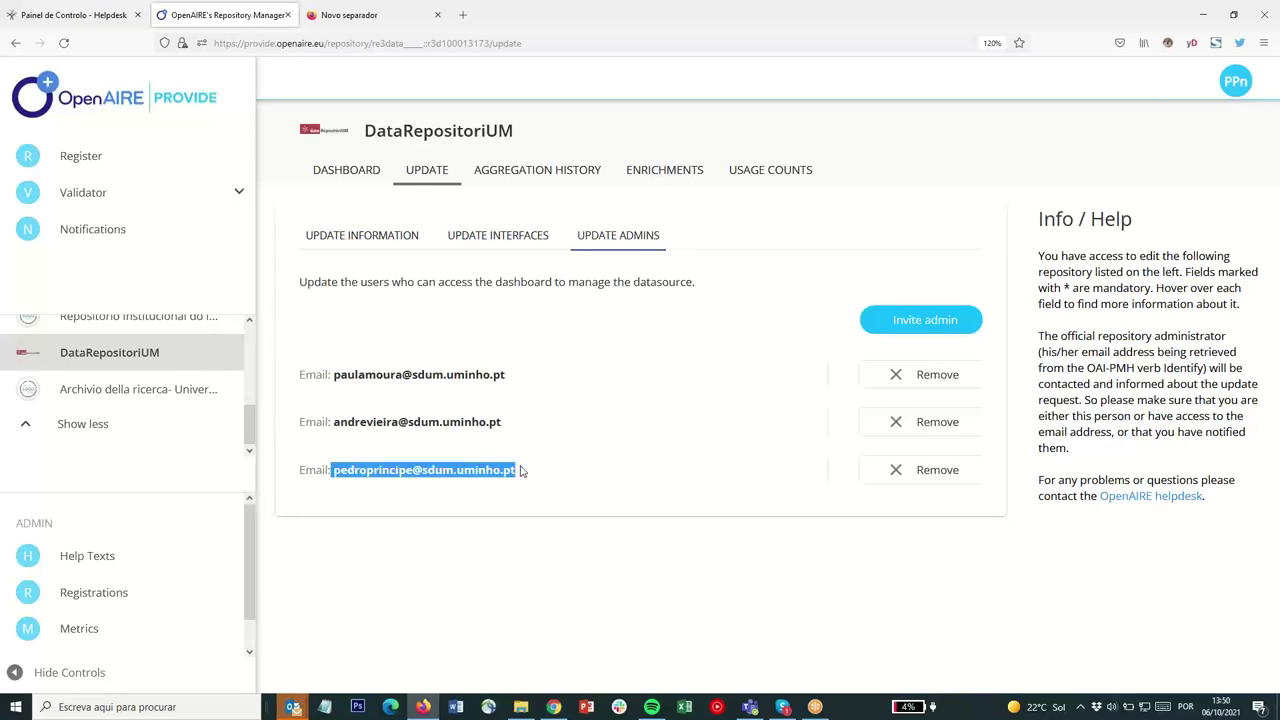
click(506, 422)
drag(507, 418, 595, 390)
click(655, 421)
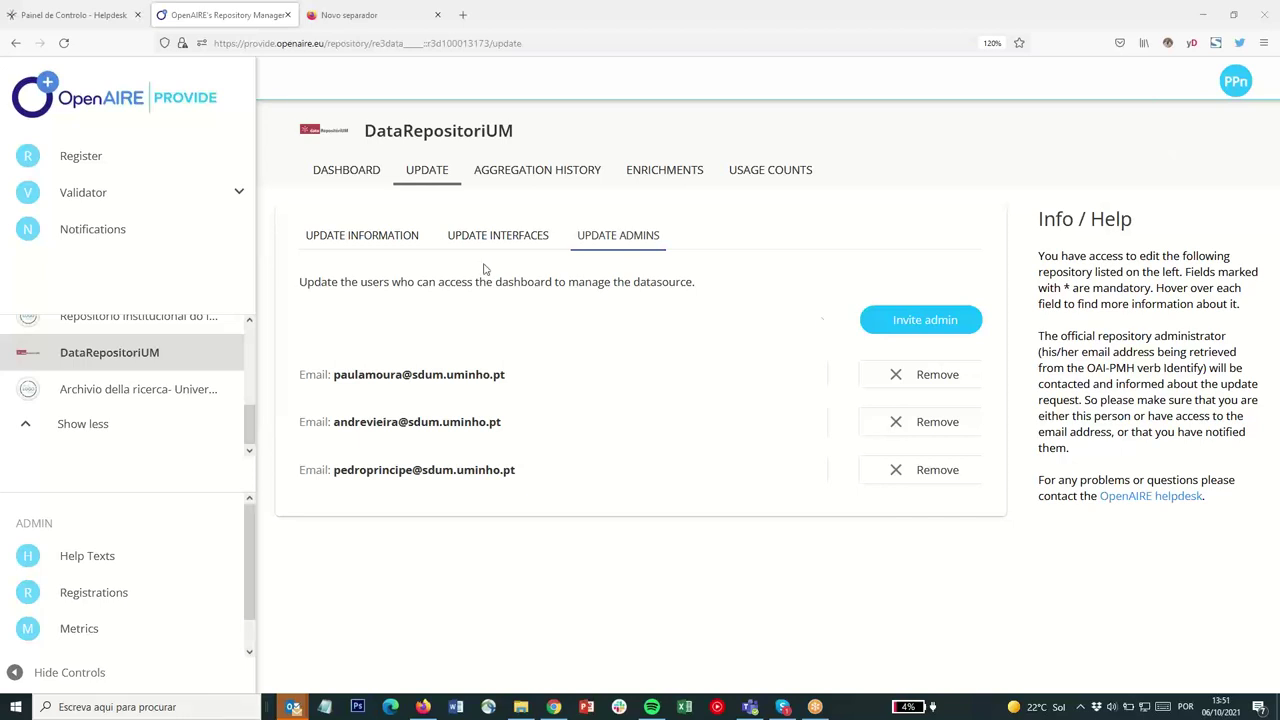
click(908, 320)
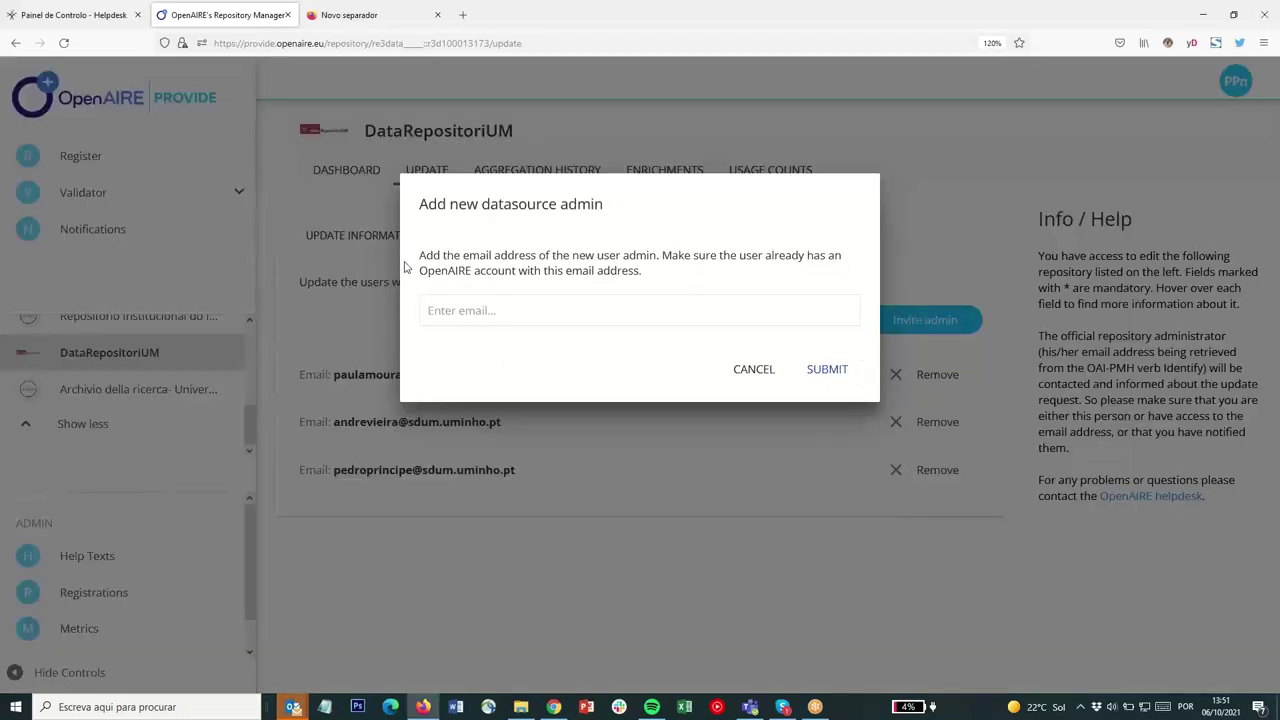
drag(424, 255, 645, 280)
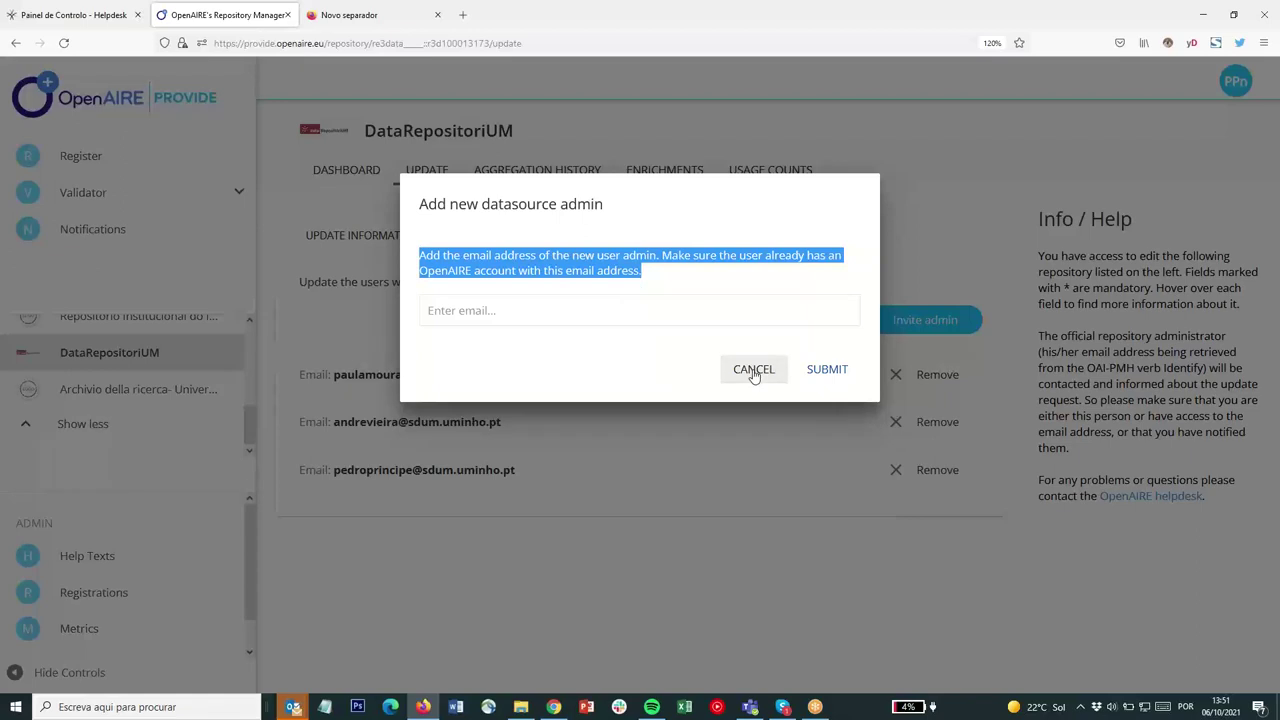
Cancel the Add new datasource admin dialog, keeping DataRepositoriUM's three admin e-mails unchanged
click(754, 370)
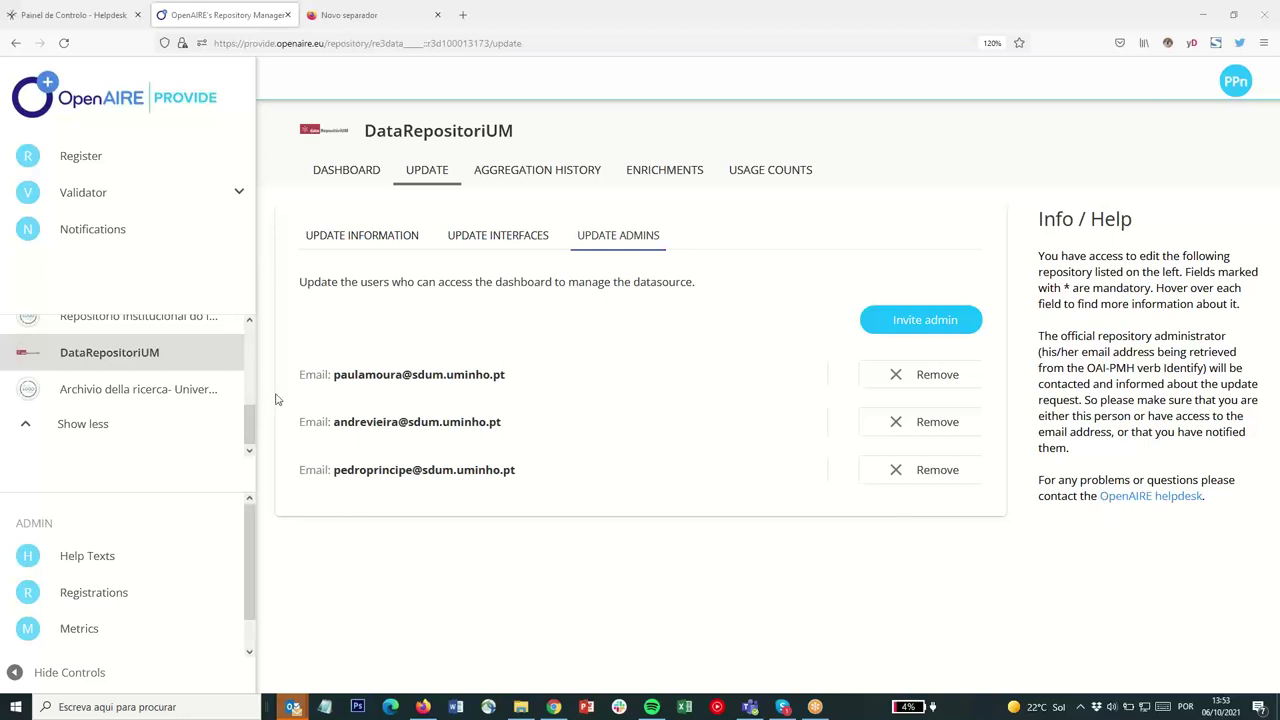
Switch to the Universidade do Minho: RepositoriUM dashboard, showing no records data or aggregation history
scroll(112, 405, up, 2)
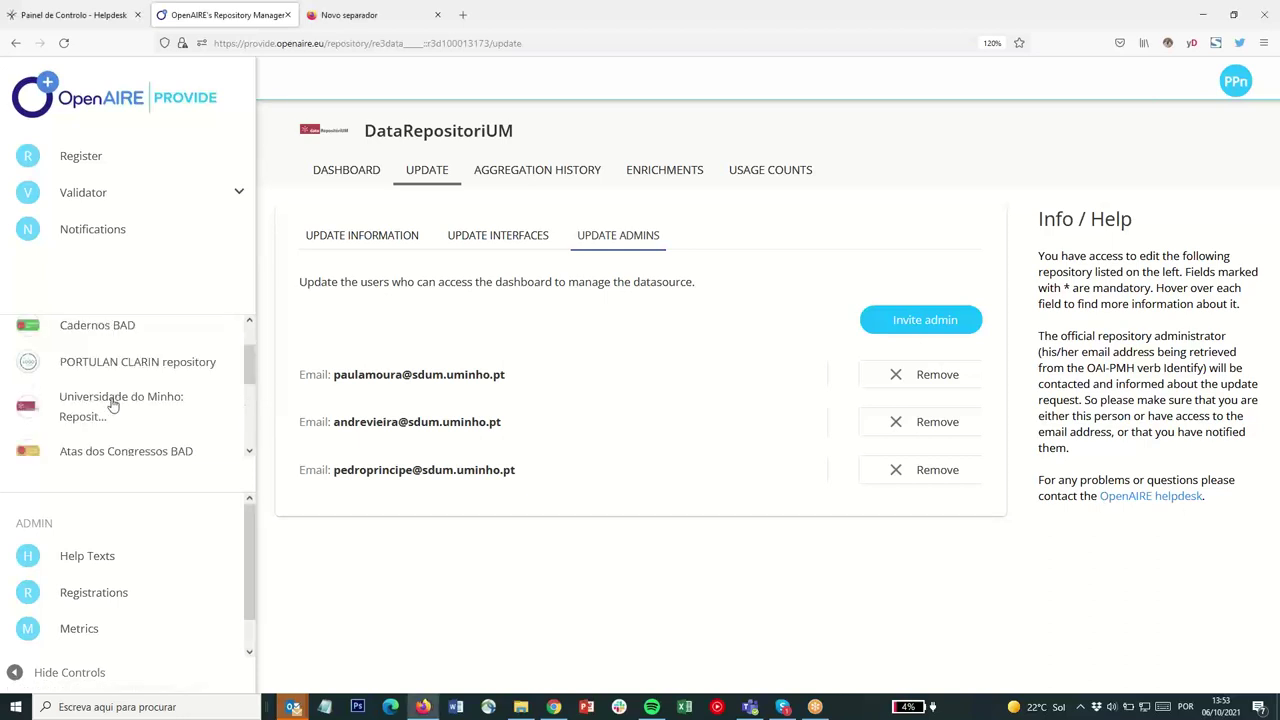
click(113, 405)
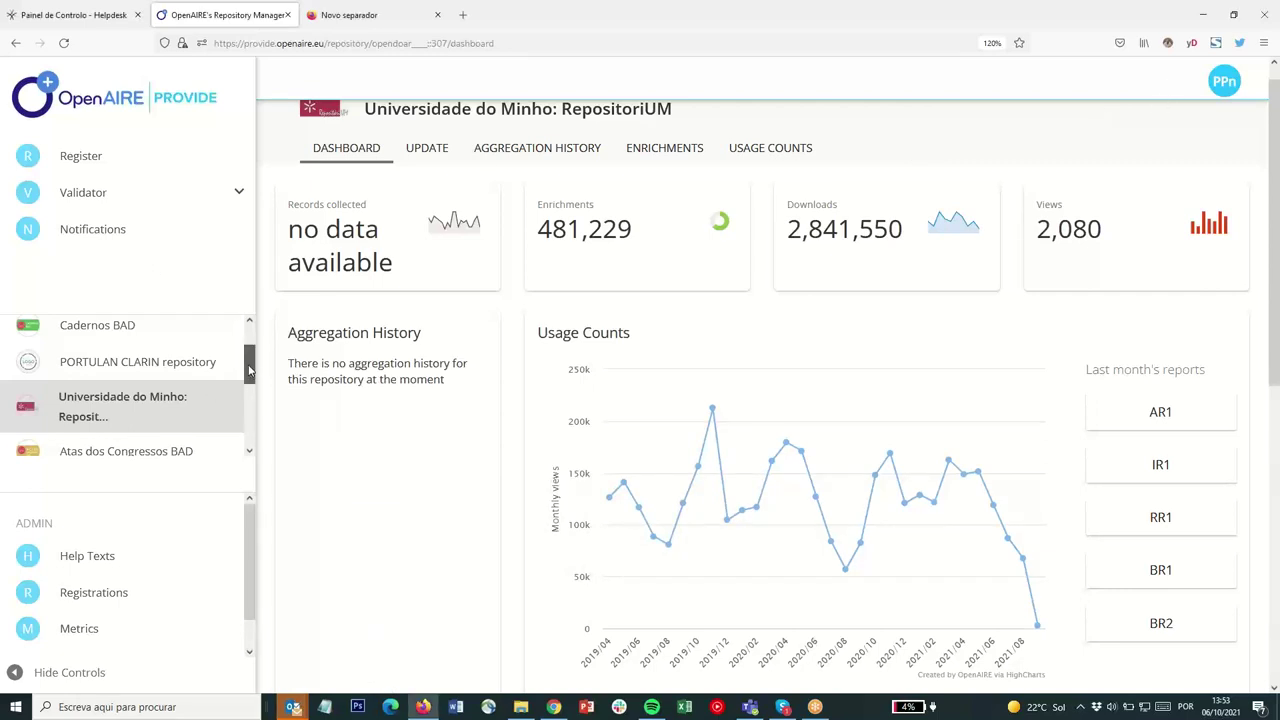
scroll(151, 372, up, 2)
scroll(158, 428, down, 3)
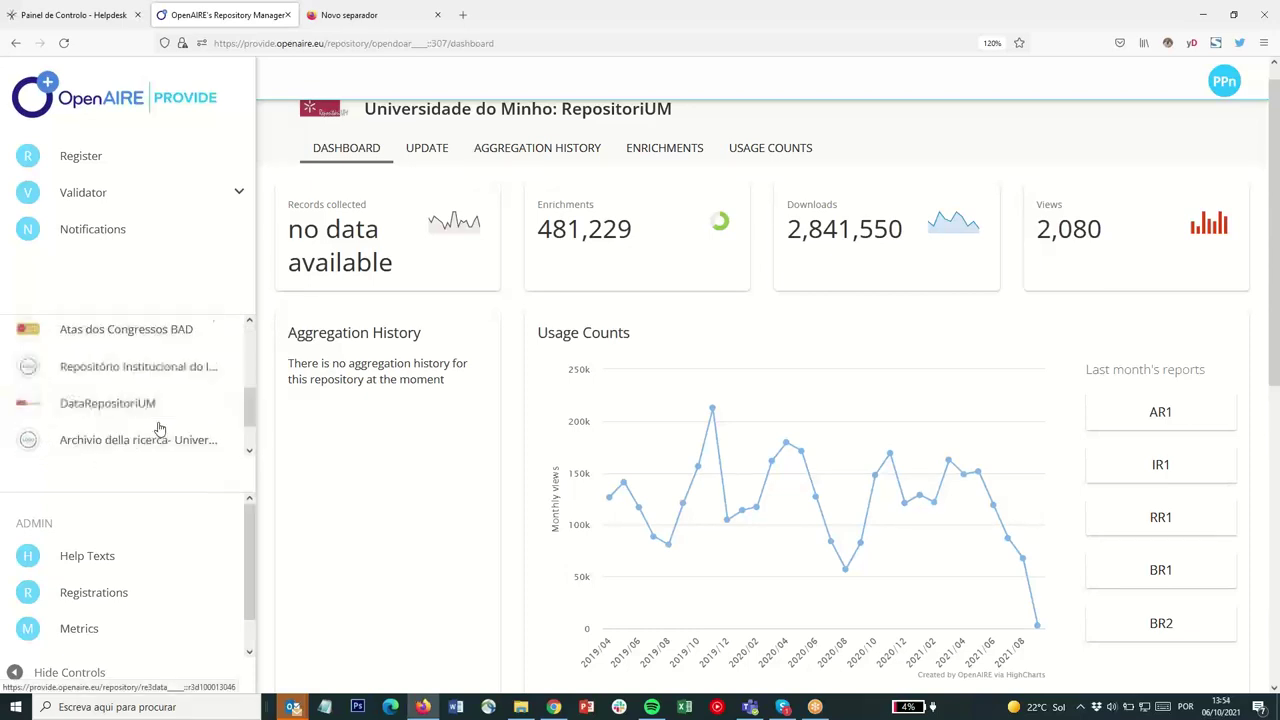
scroll(158, 428, up, 2)
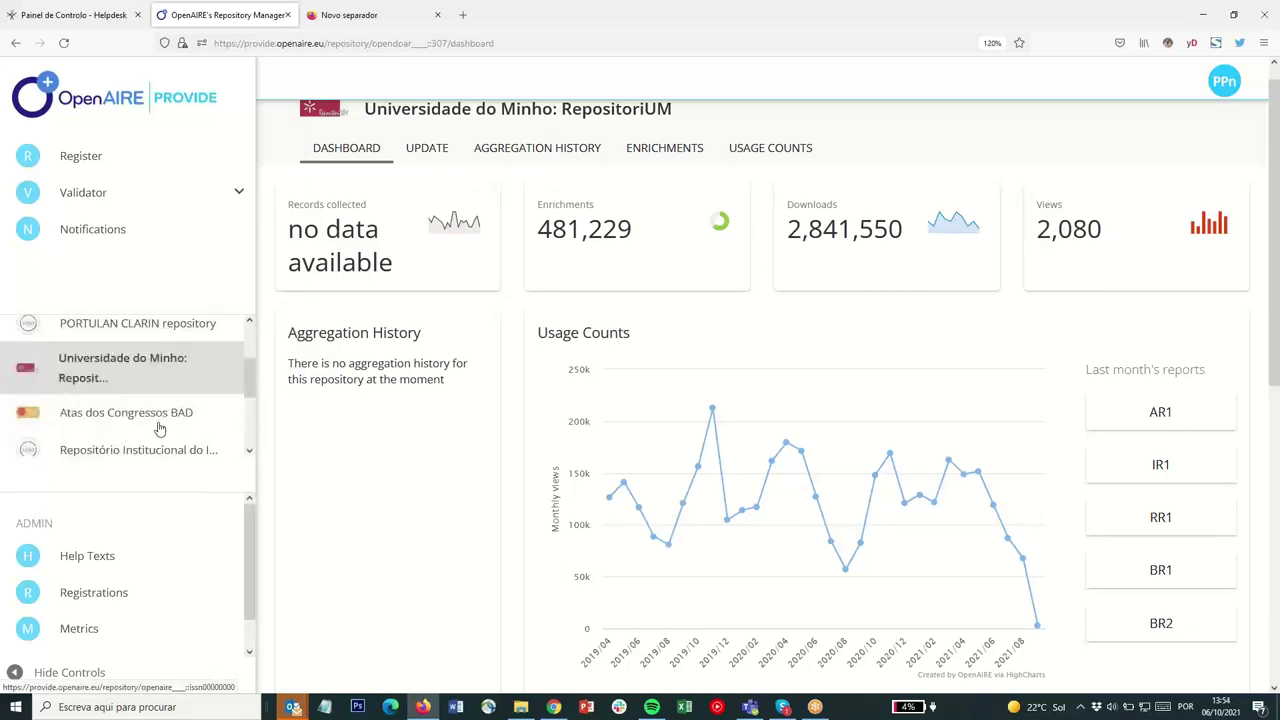
scroll(158, 428, down, 2)
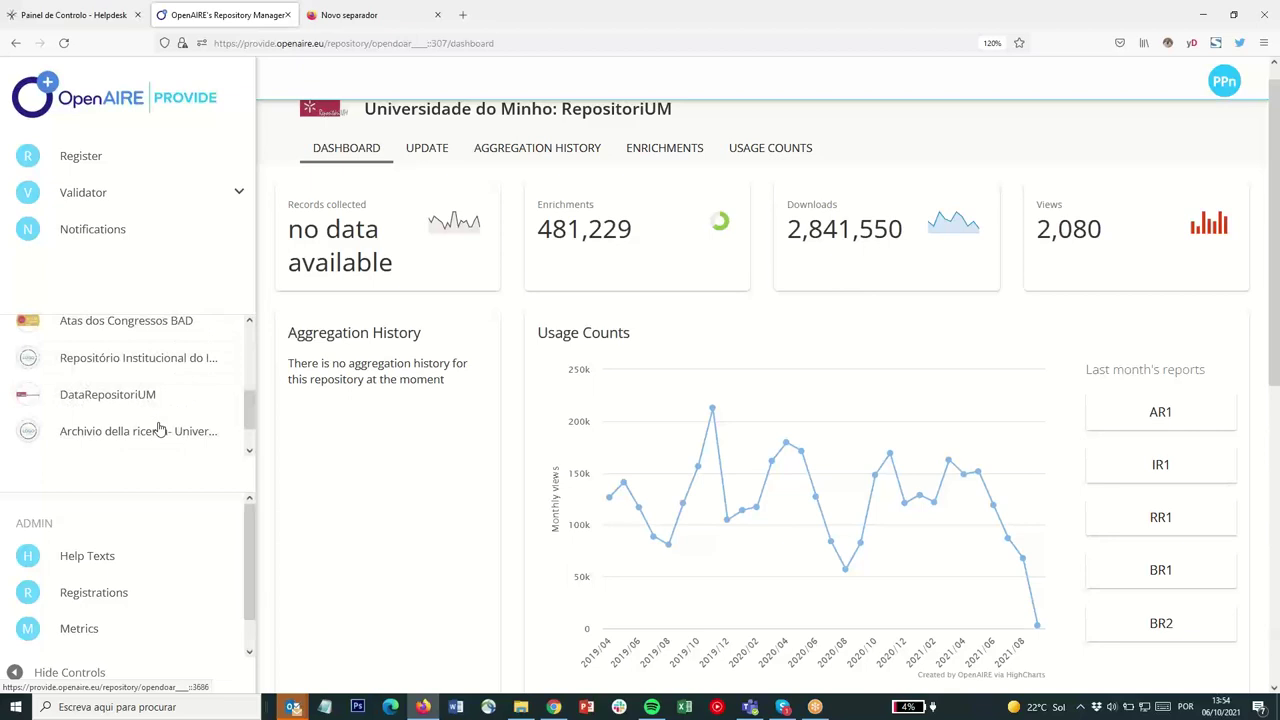